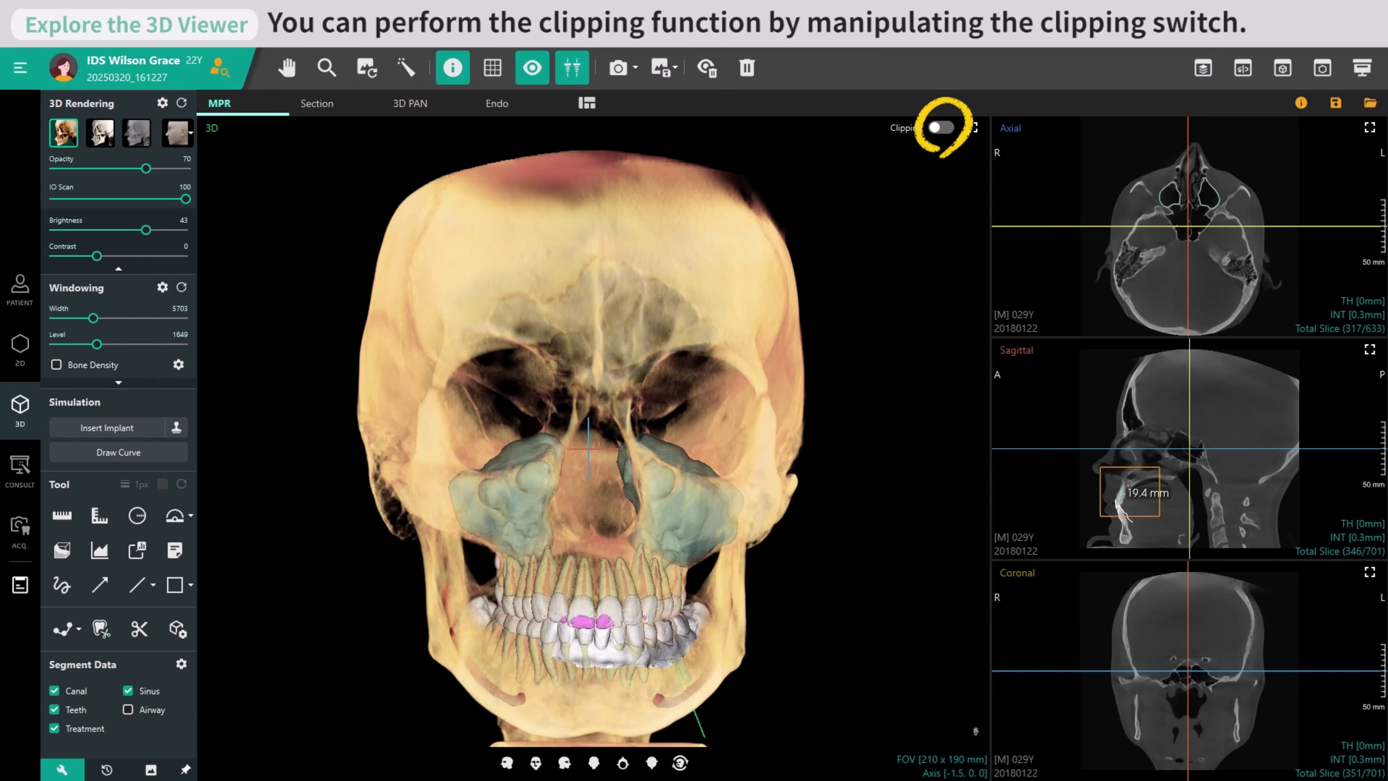
Turn on clipping for the 3D skull view and open the patient search
click(949, 129)
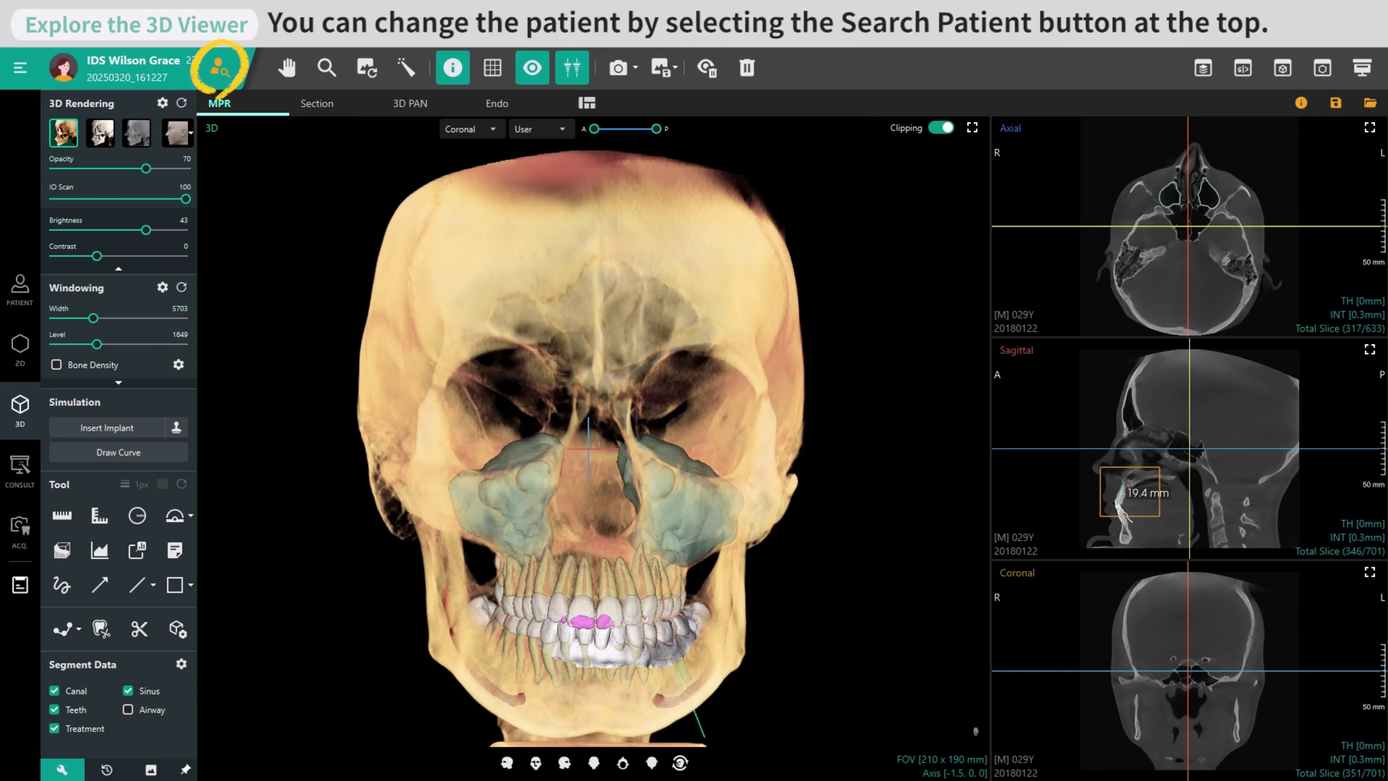
click(218, 66)
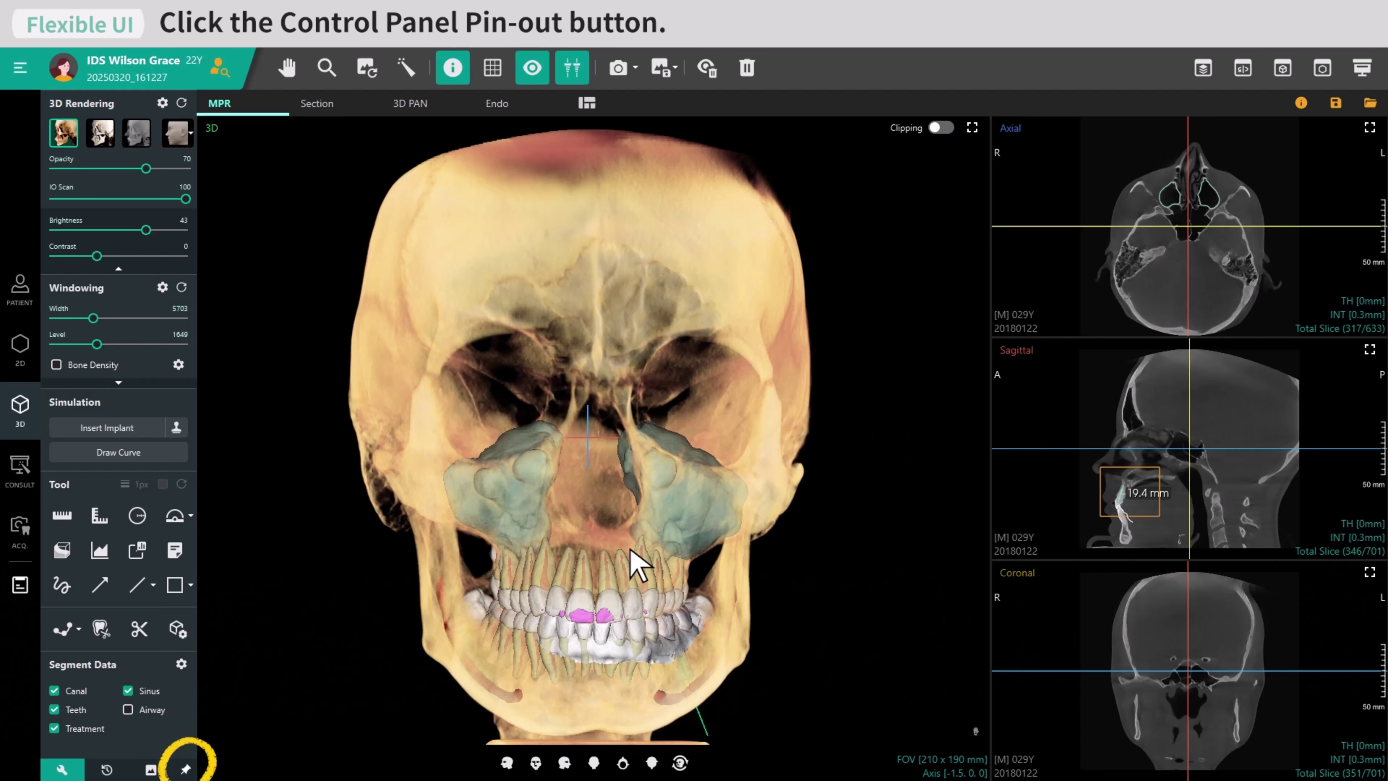
Unpin the Control Panel and switch off the Module Bar to enlarge the viewer area
click(185, 770)
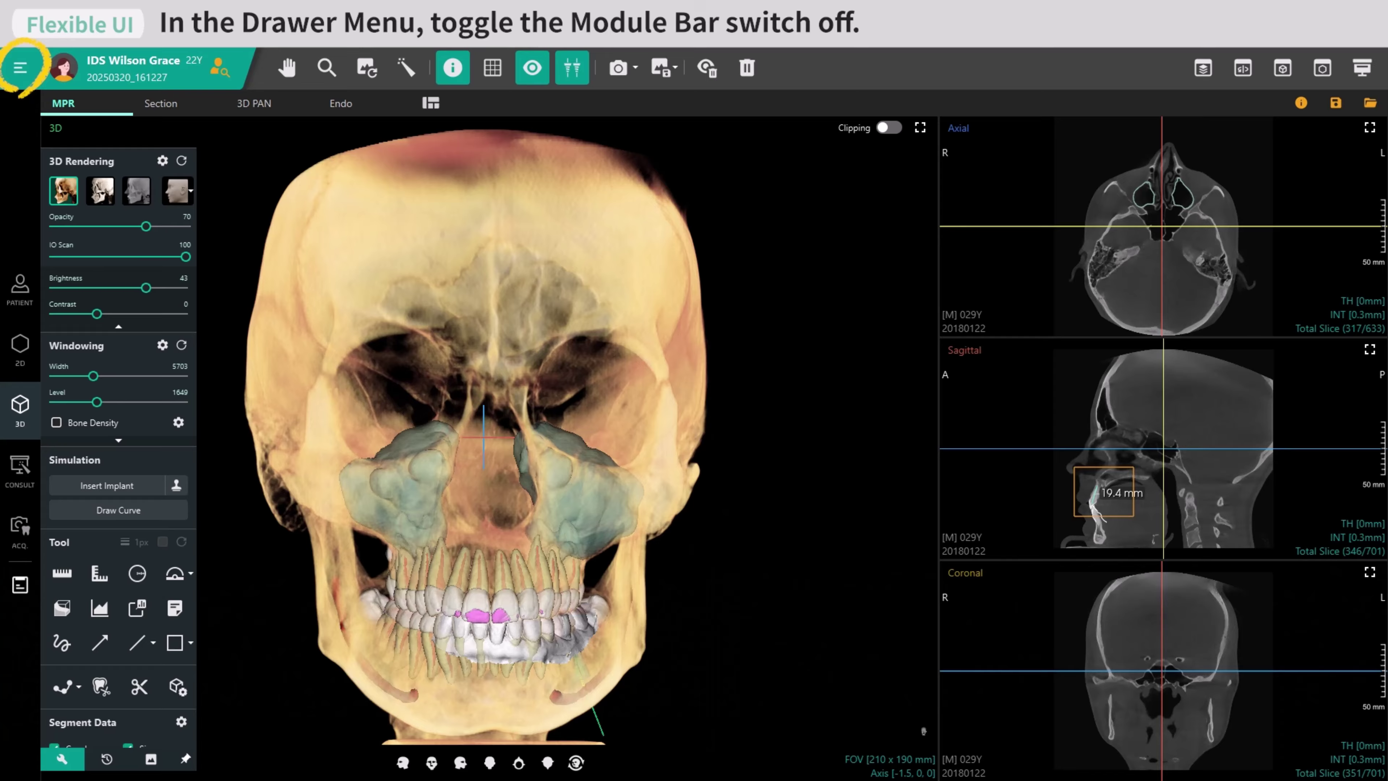
click(21, 69)
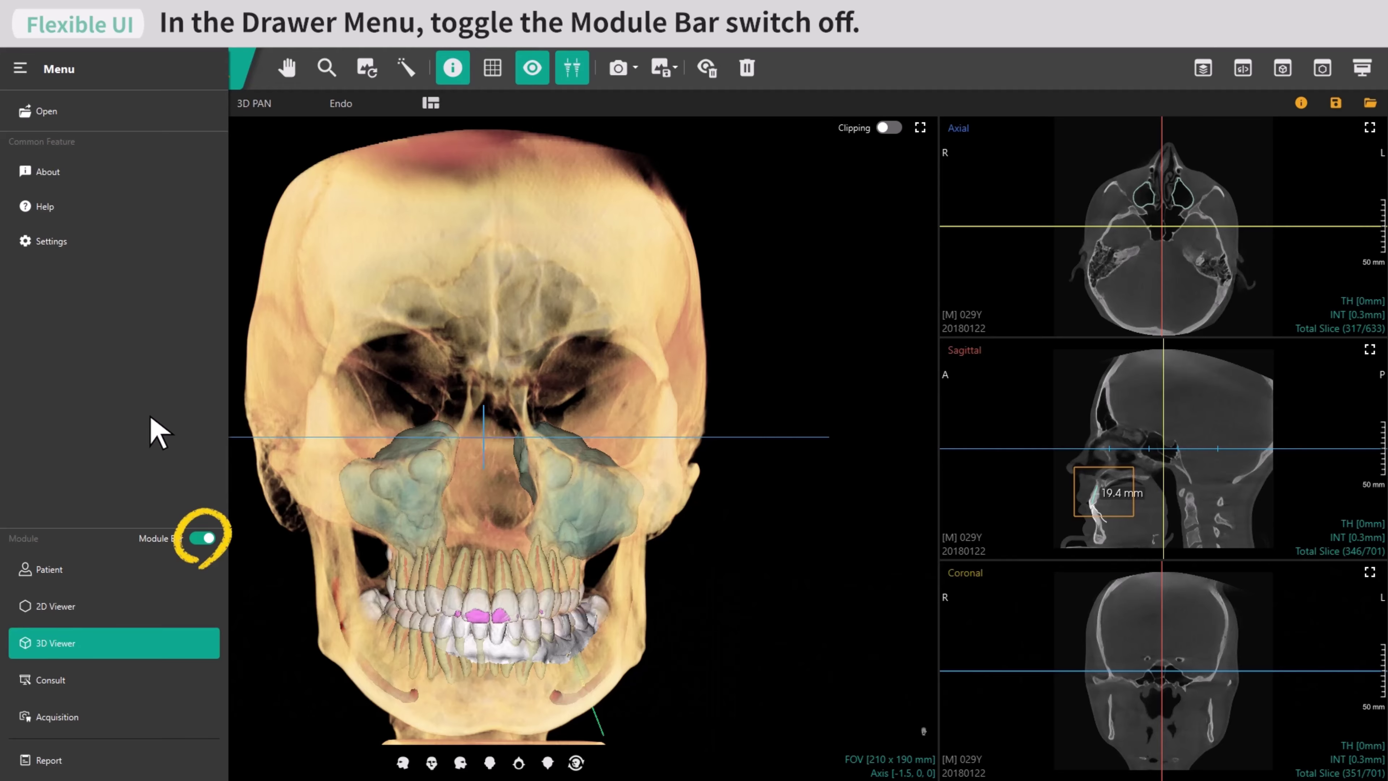
click(201, 539)
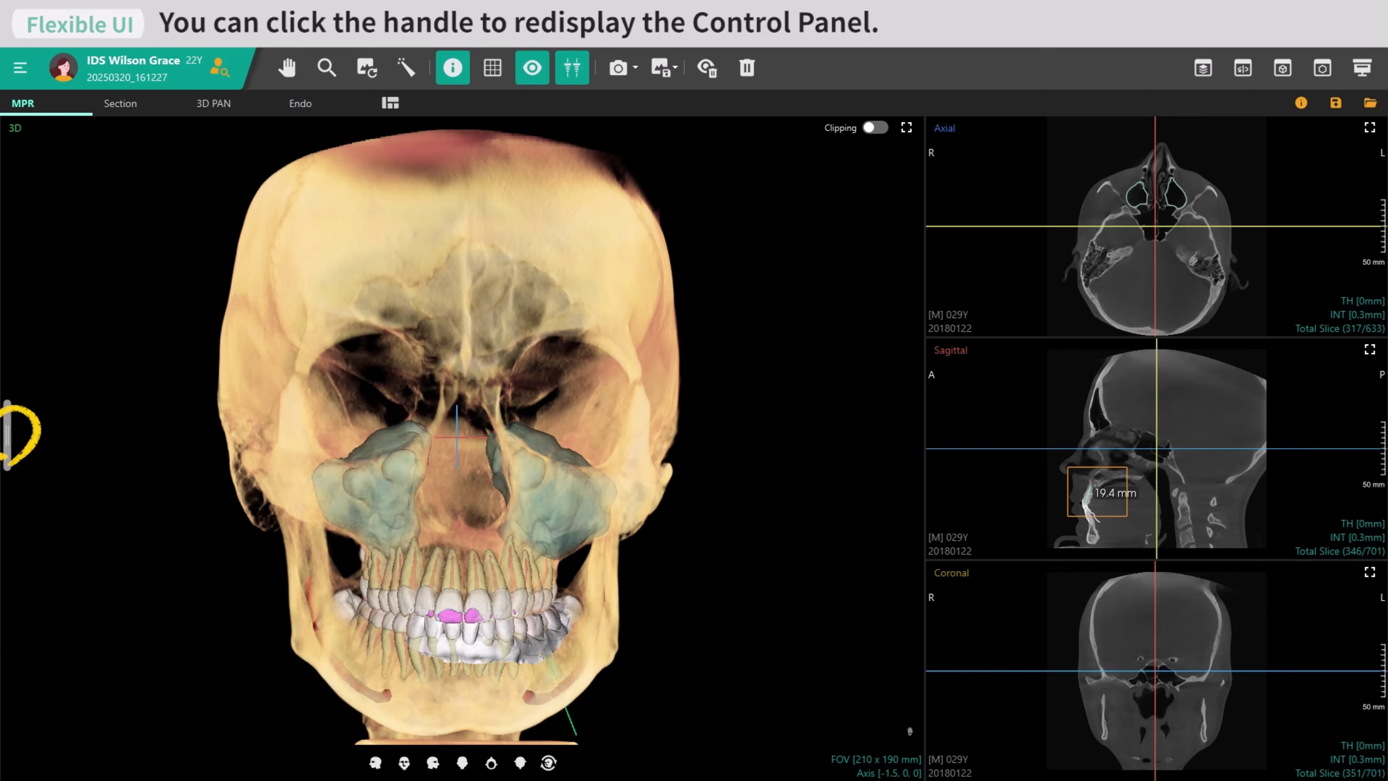
Redisplay the collapsed Control Panel
click(7, 435)
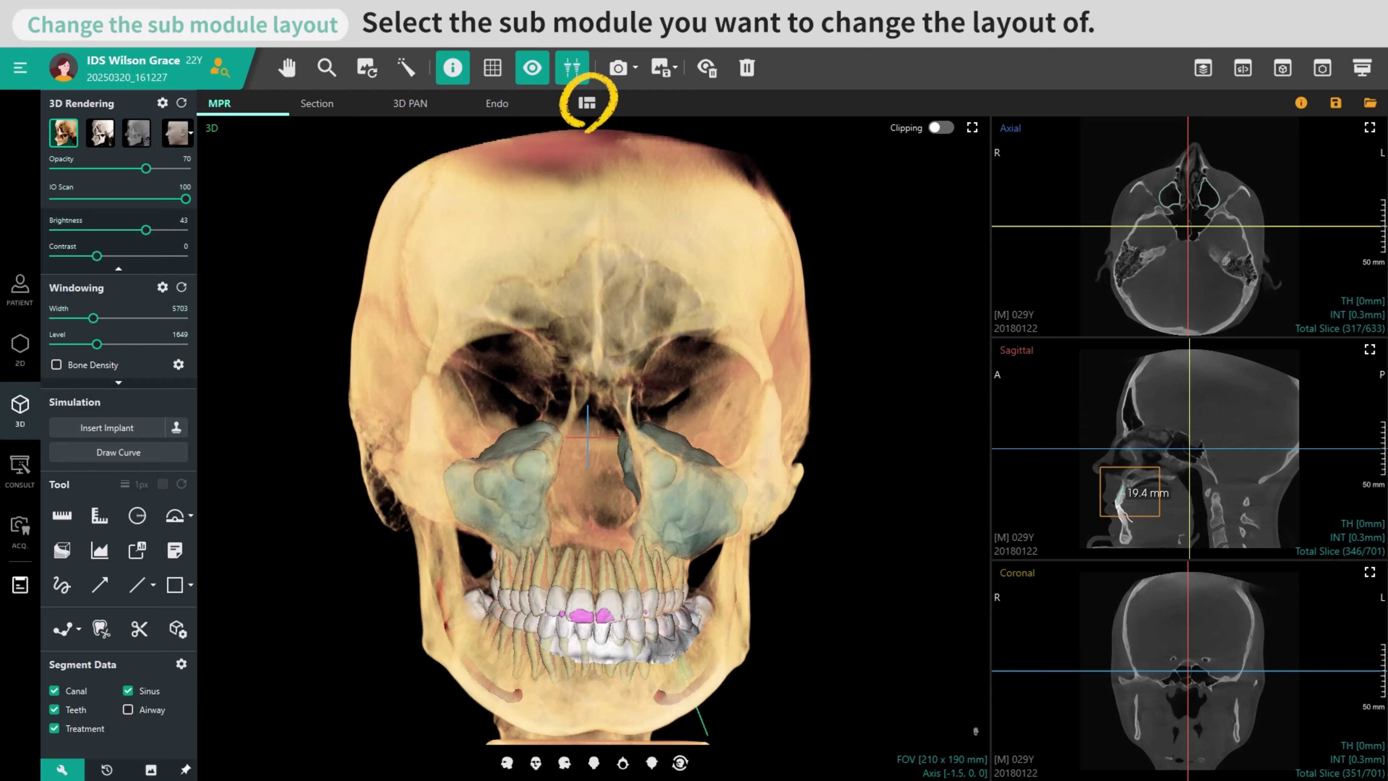
Open the layout selection for the MPR sub-module and show the options available for layout MPR03
click(587, 103)
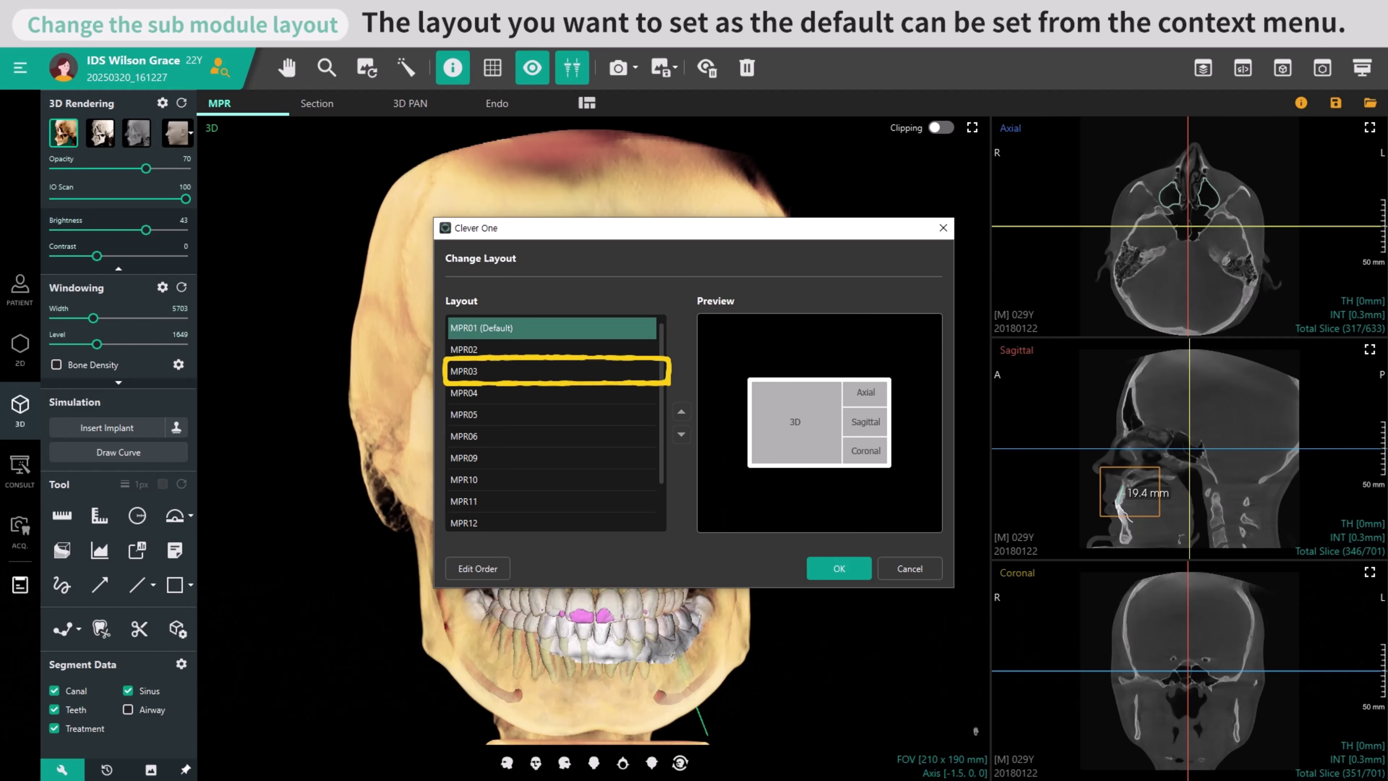
right_click(548, 373)
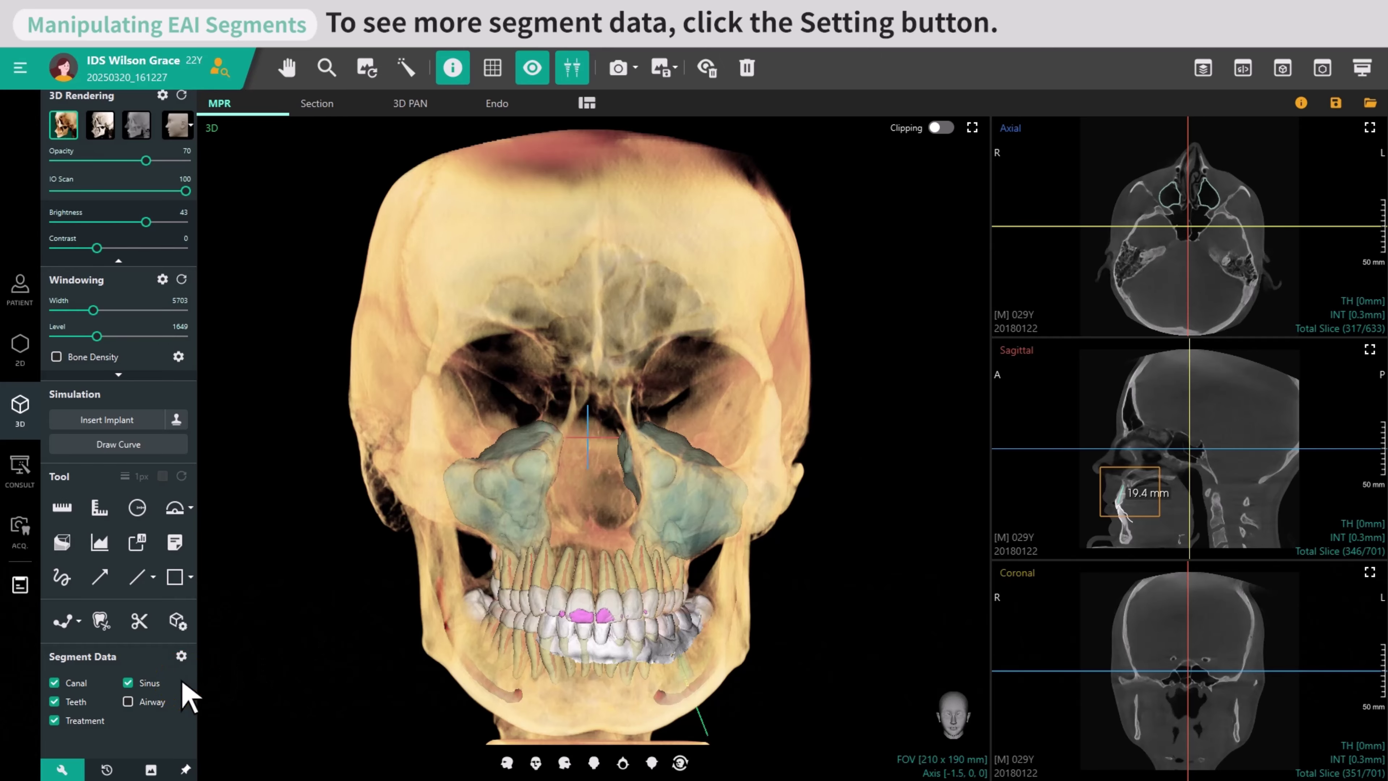
Open the Segment Data settings to see more segment data
click(181, 656)
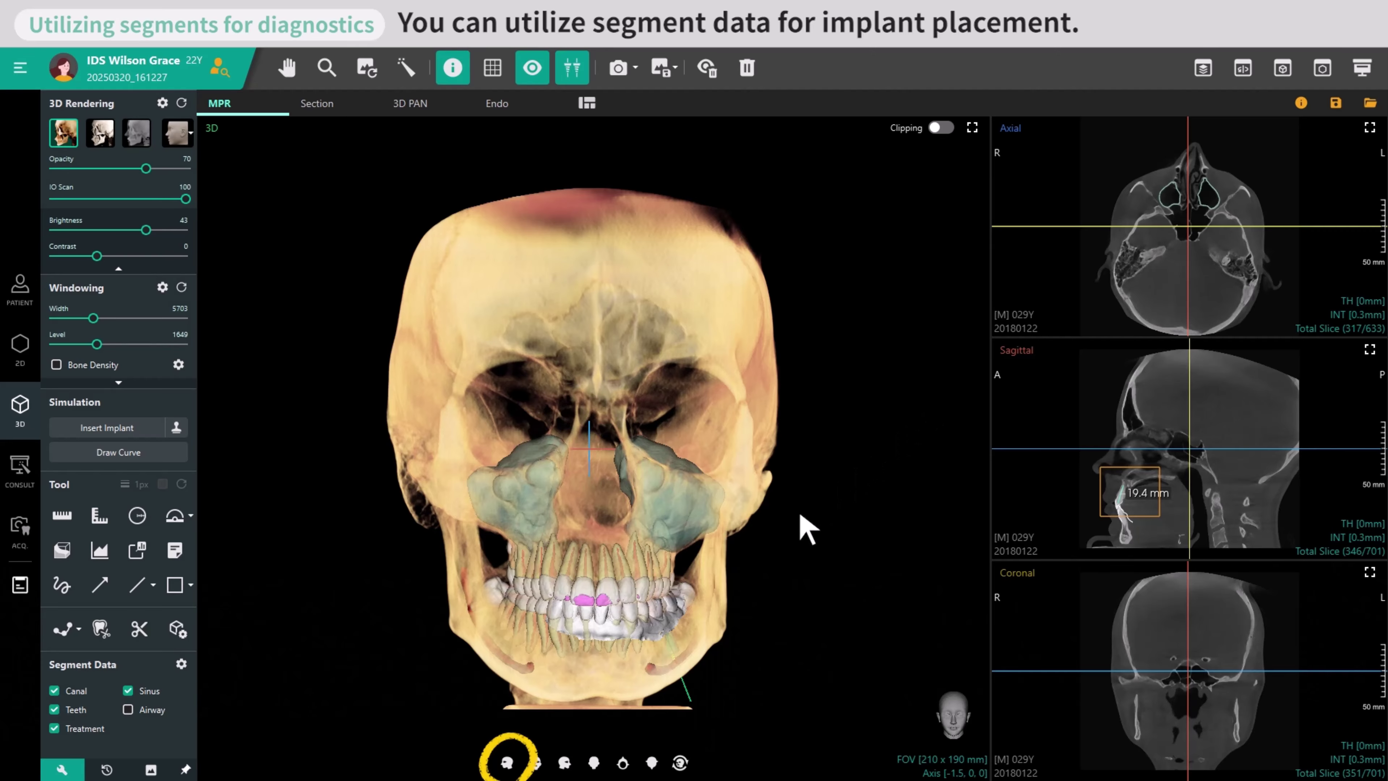
Check the lower-jaw implant's distance from the canal in a side view of the skull, and open the Endo sub-module
click(506, 763)
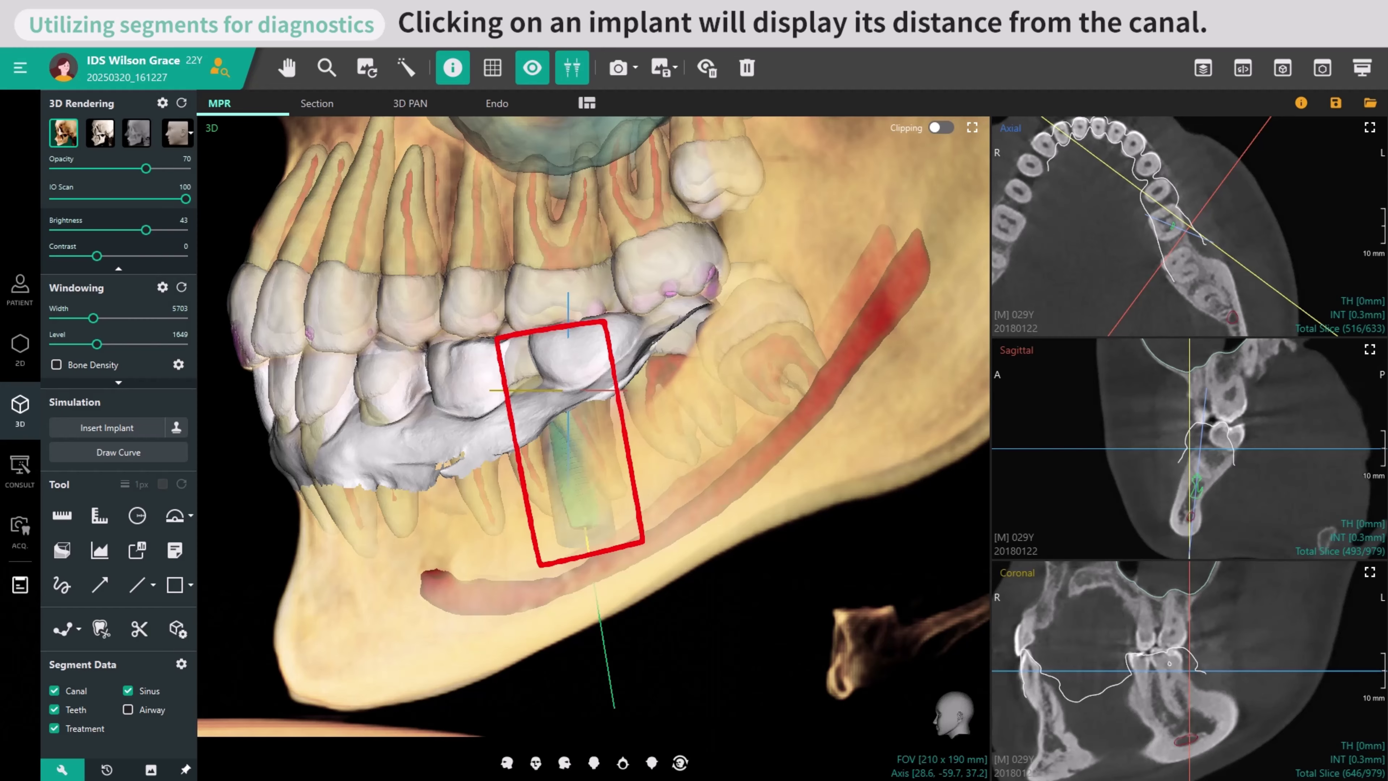
click(580, 482)
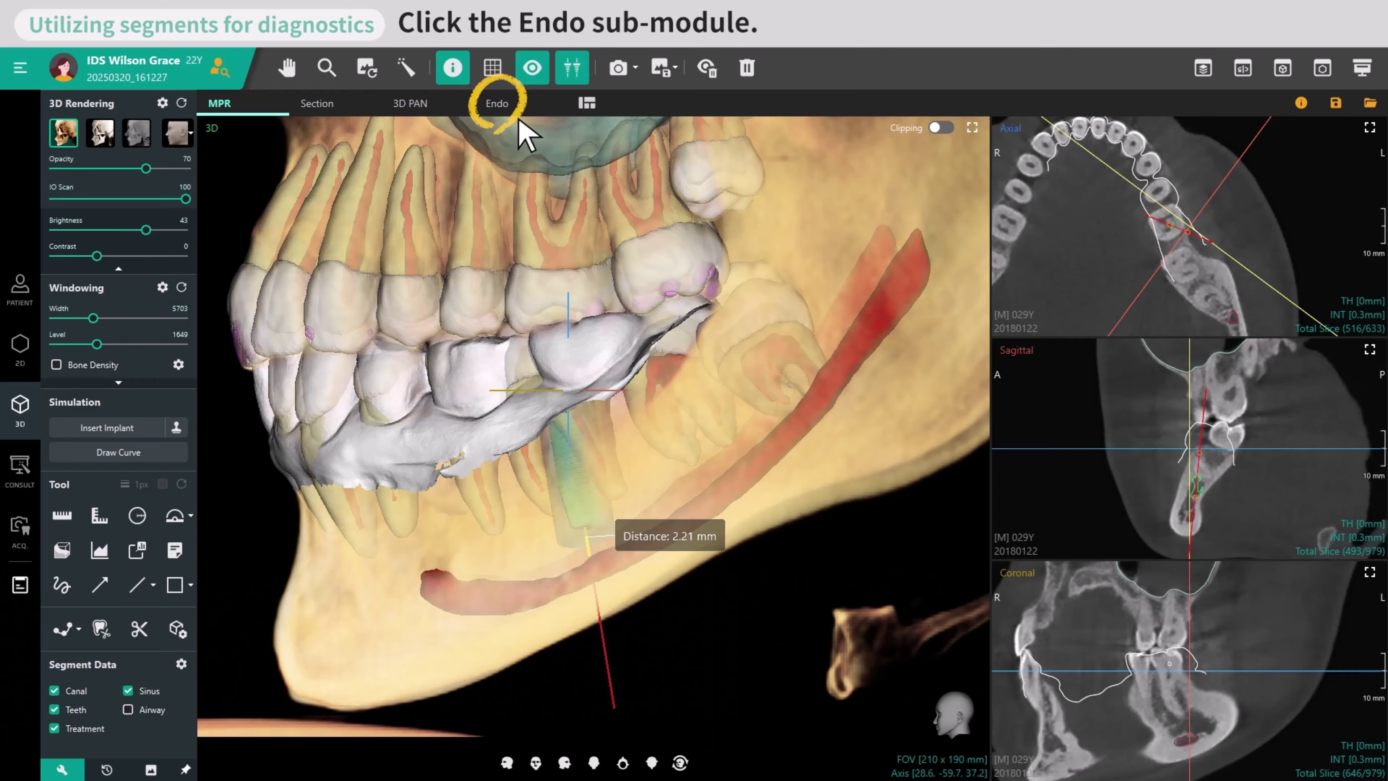
click(499, 105)
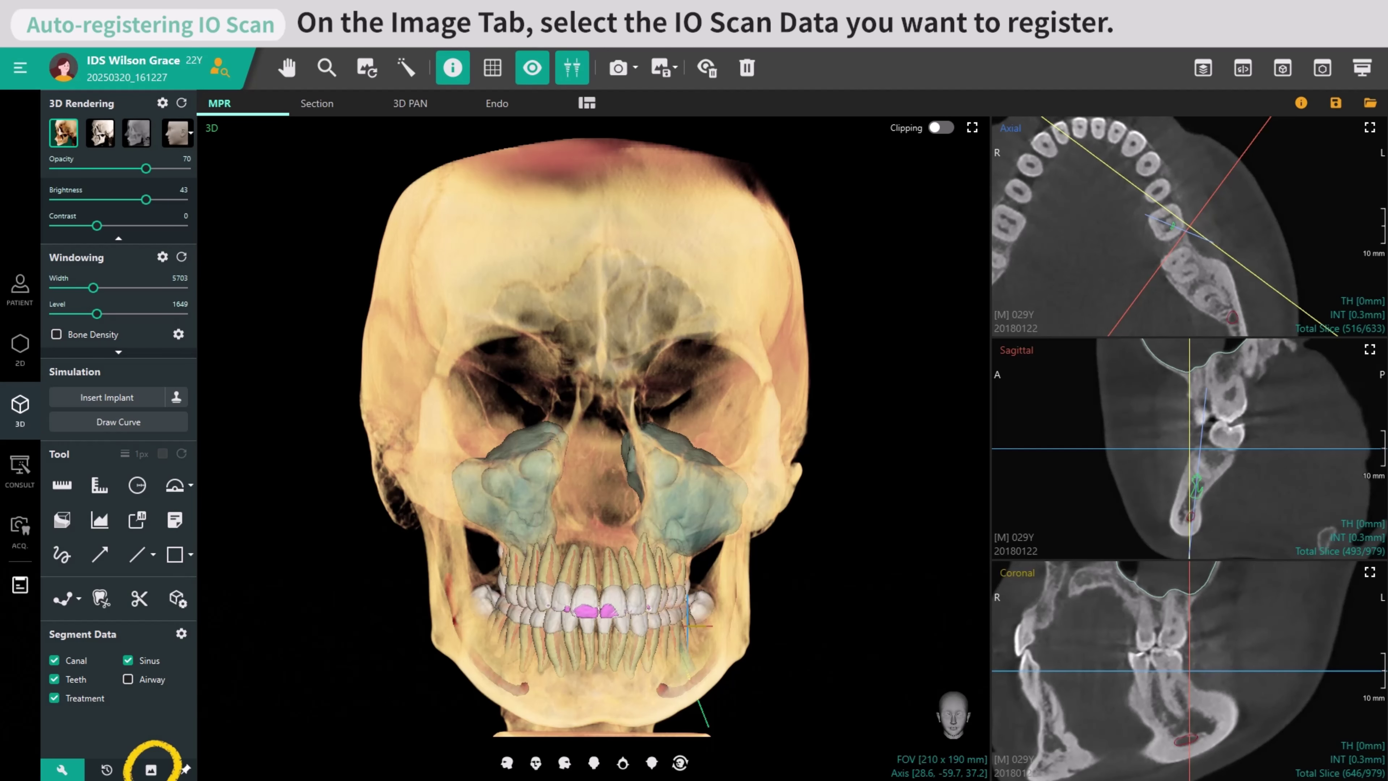
Register the upper-jaw IO scan dated 2025-03-20 onto the 3D skull and bring back the rendering controls
click(150, 769)
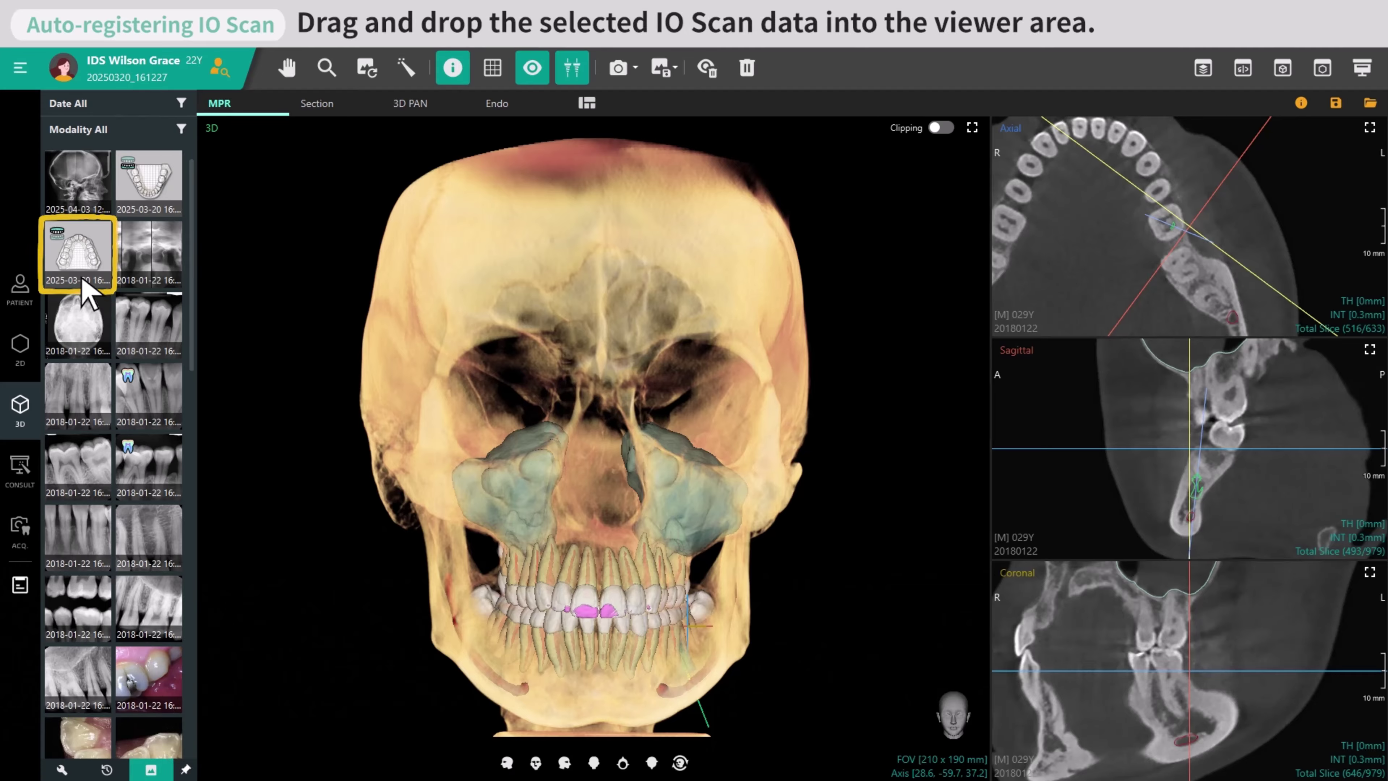
drag(79, 256, 598, 506)
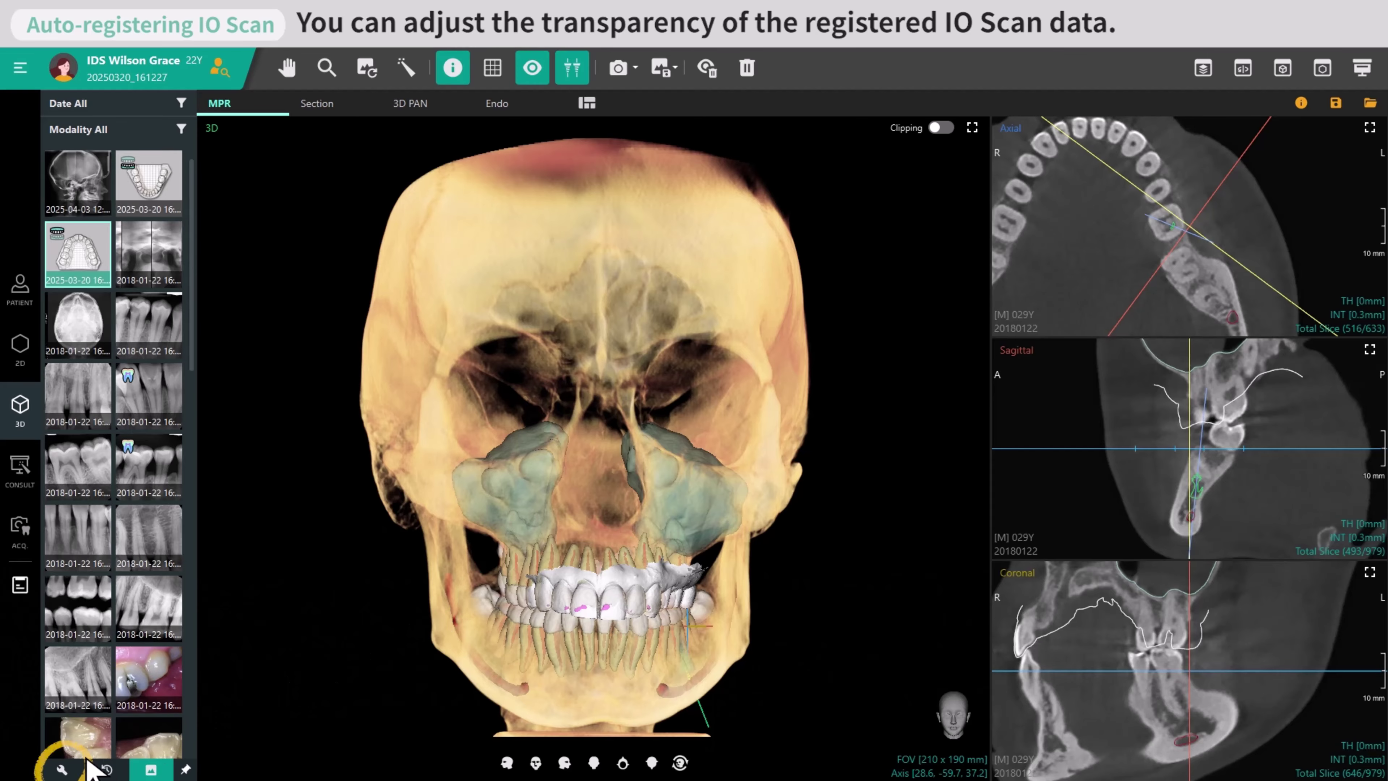
click(62, 771)
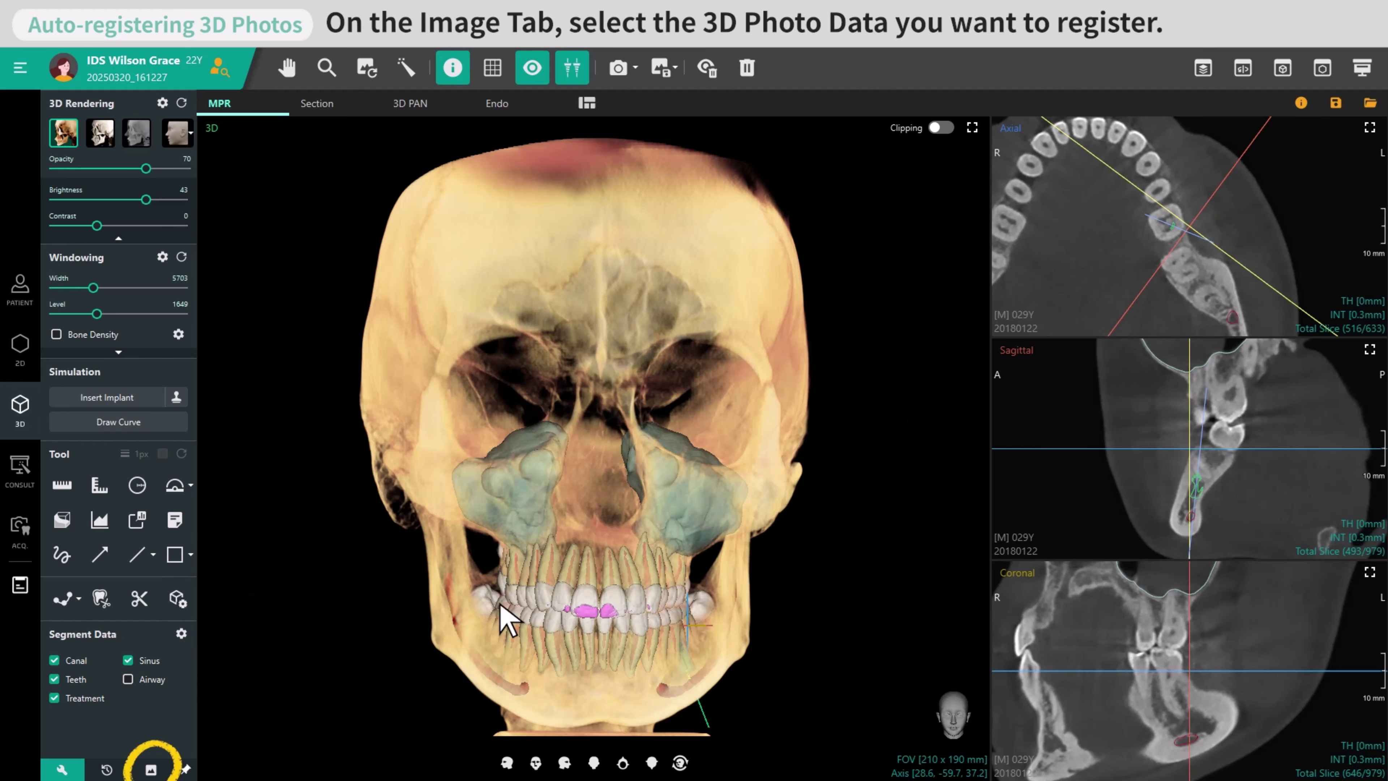
Register the 3D face photo dated 2018-01-22 onto the 3D skull and bring back the rendering controls
click(150, 770)
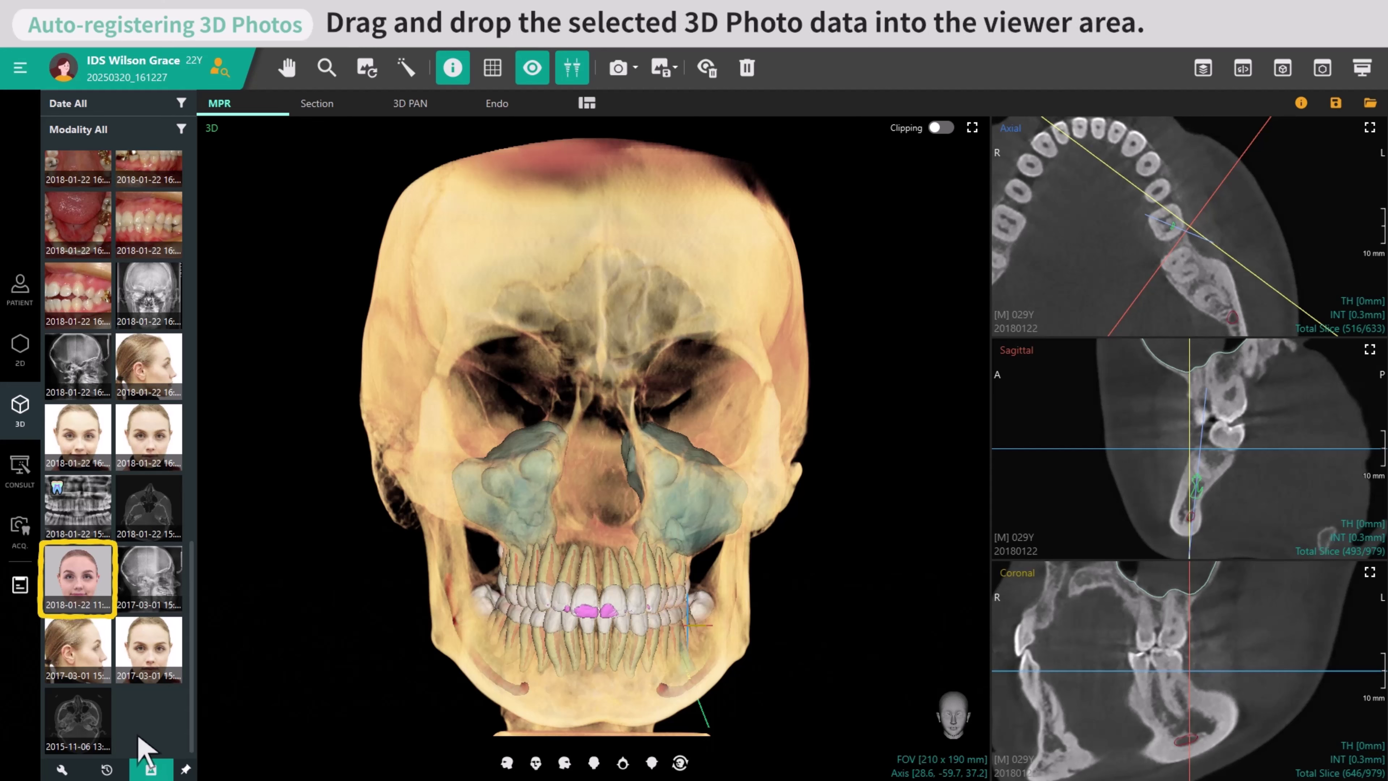
drag(79, 579, 598, 505)
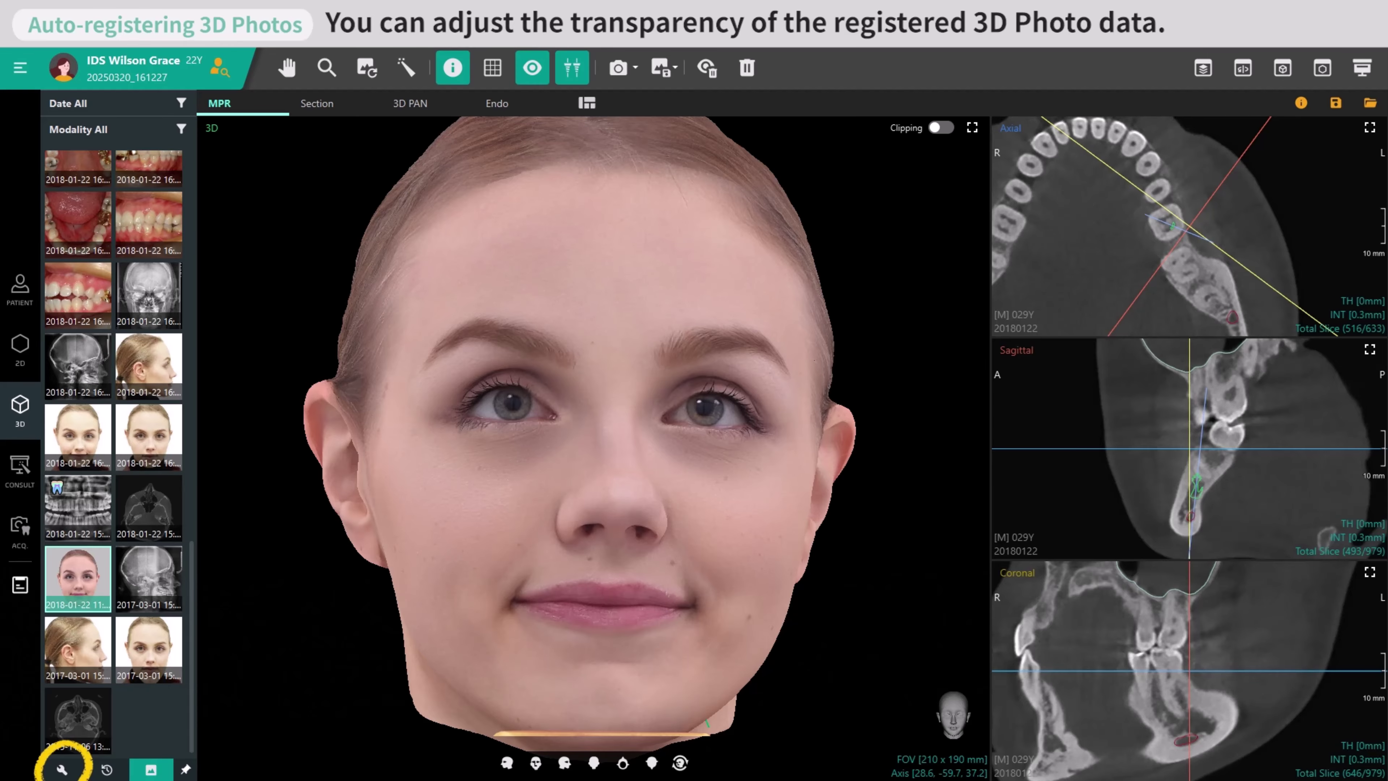
click(61, 769)
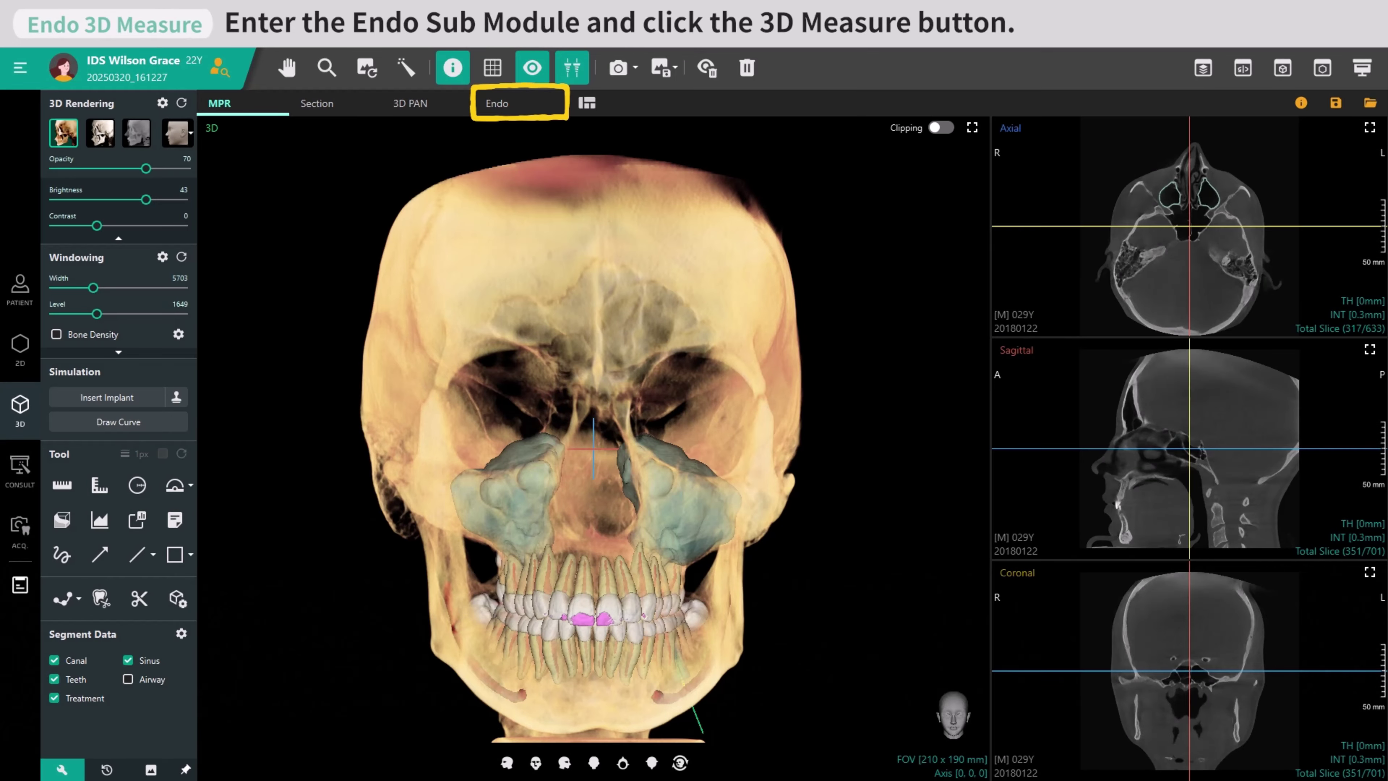
In the Endo sub-module, 3D-measure a root canal of tooth 46 from the pulp's upper edge to the root tip and accept its properties
click(522, 106)
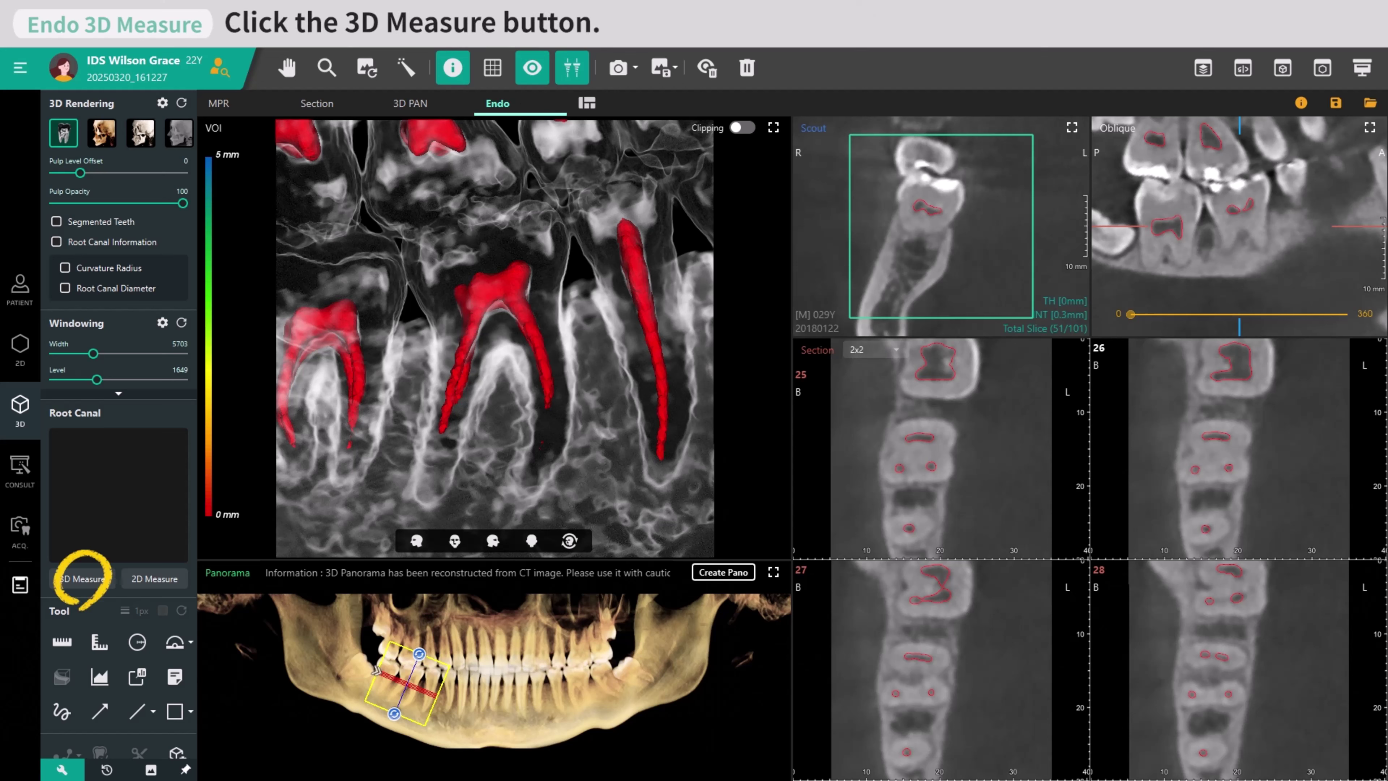
click(84, 581)
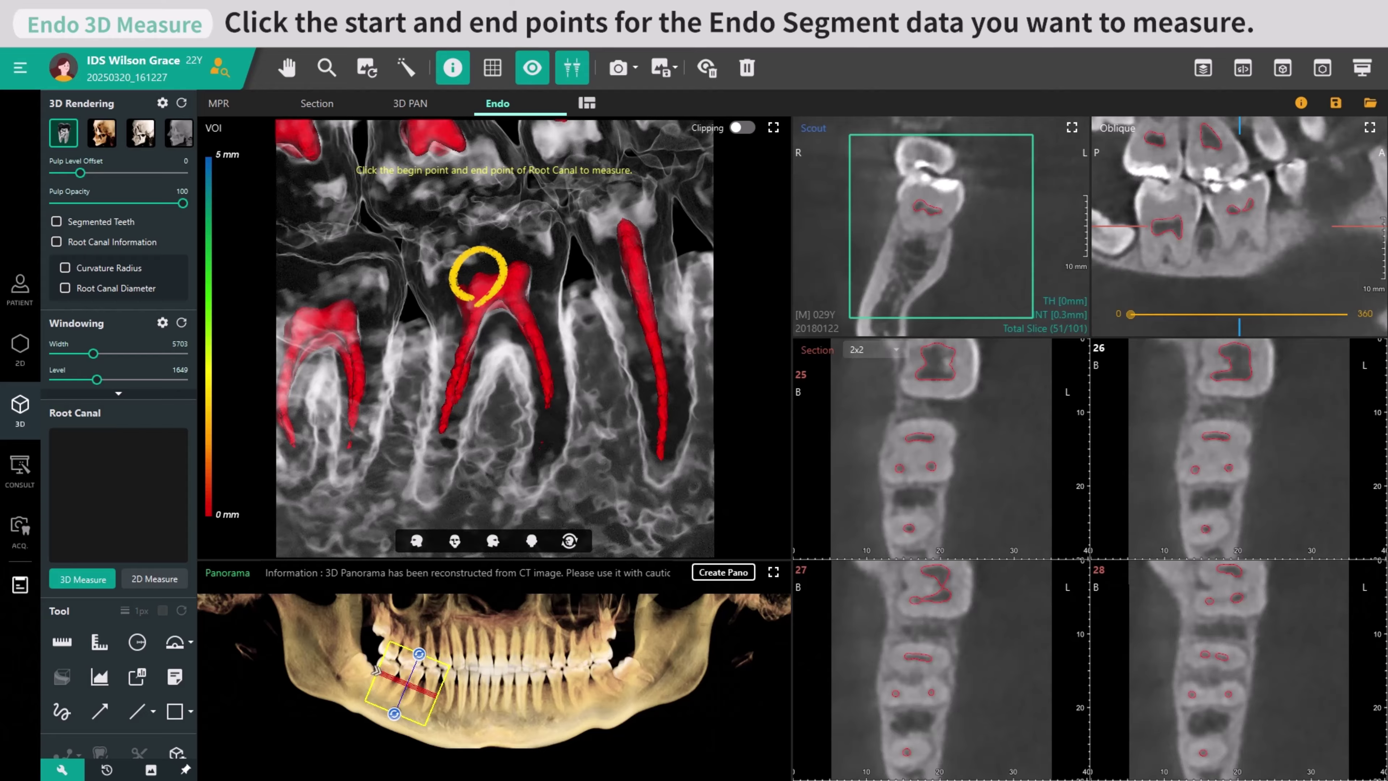
click(477, 277)
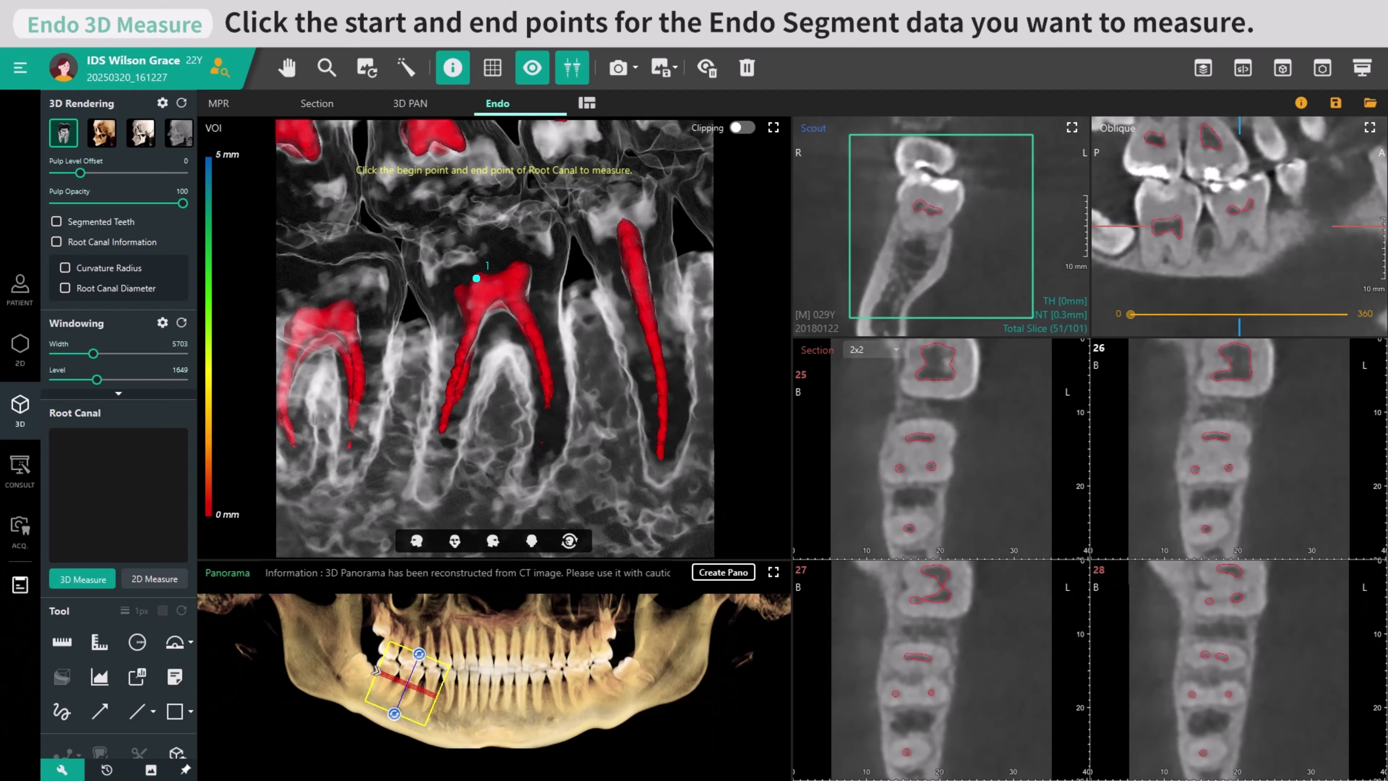
click(443, 433)
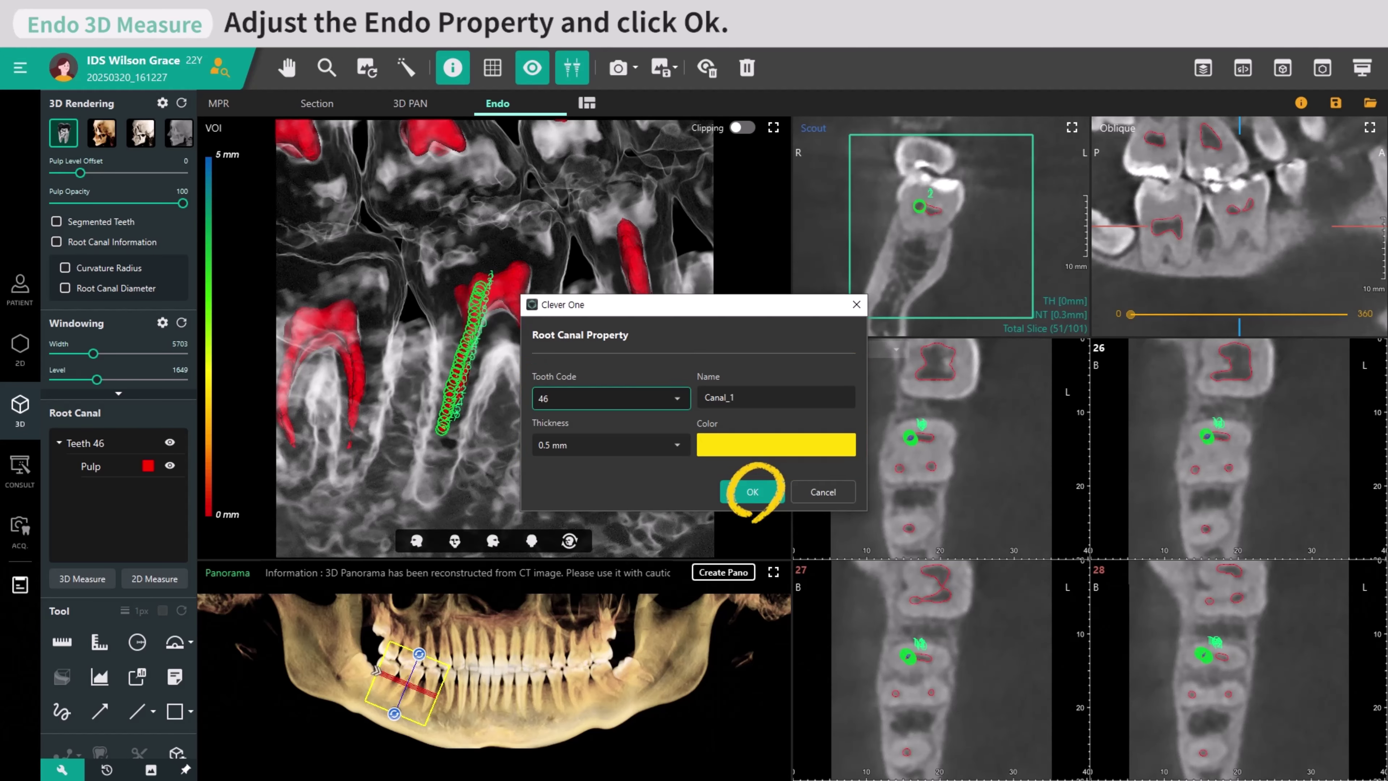
click(752, 491)
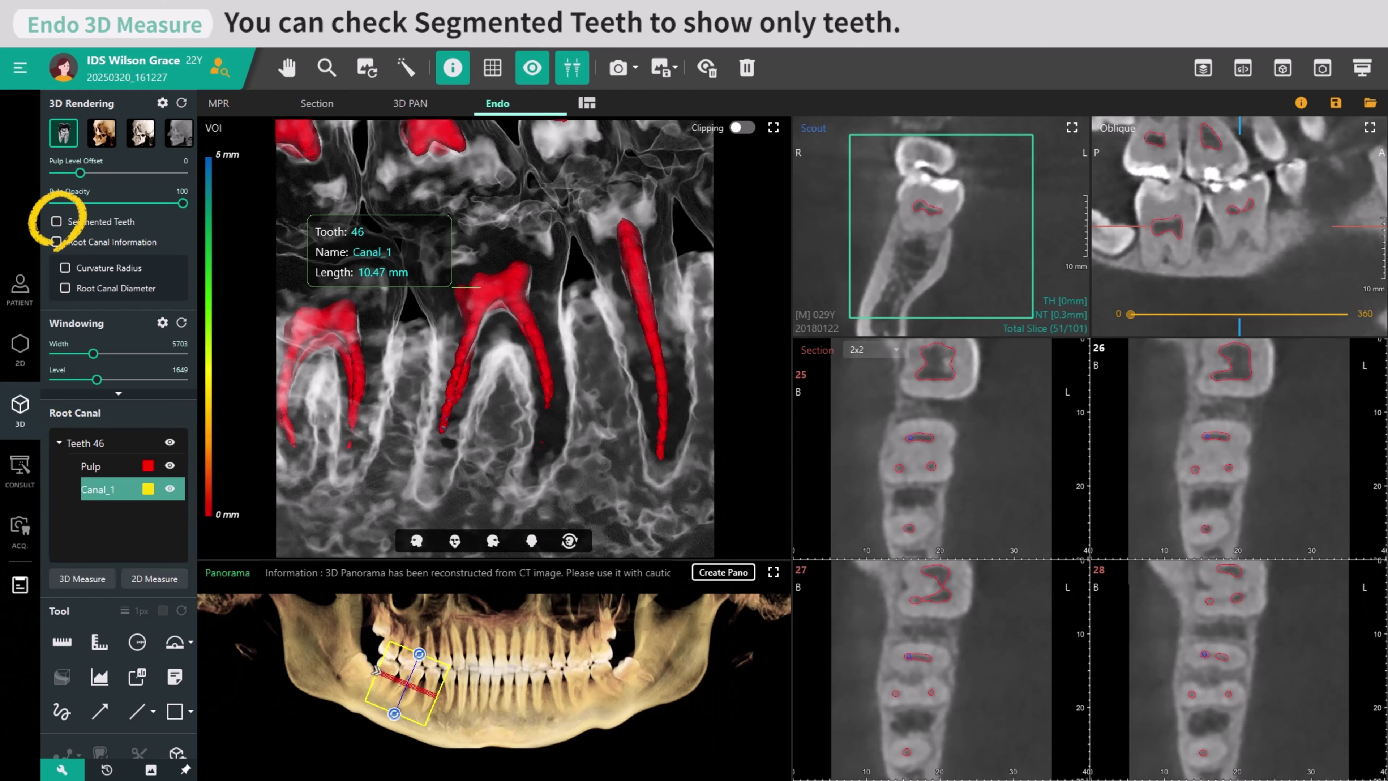
Enable Segmented Teeth and Root Canal Information, and examine the curvature radius and canal diameter at different depths along the measured canal
click(57, 221)
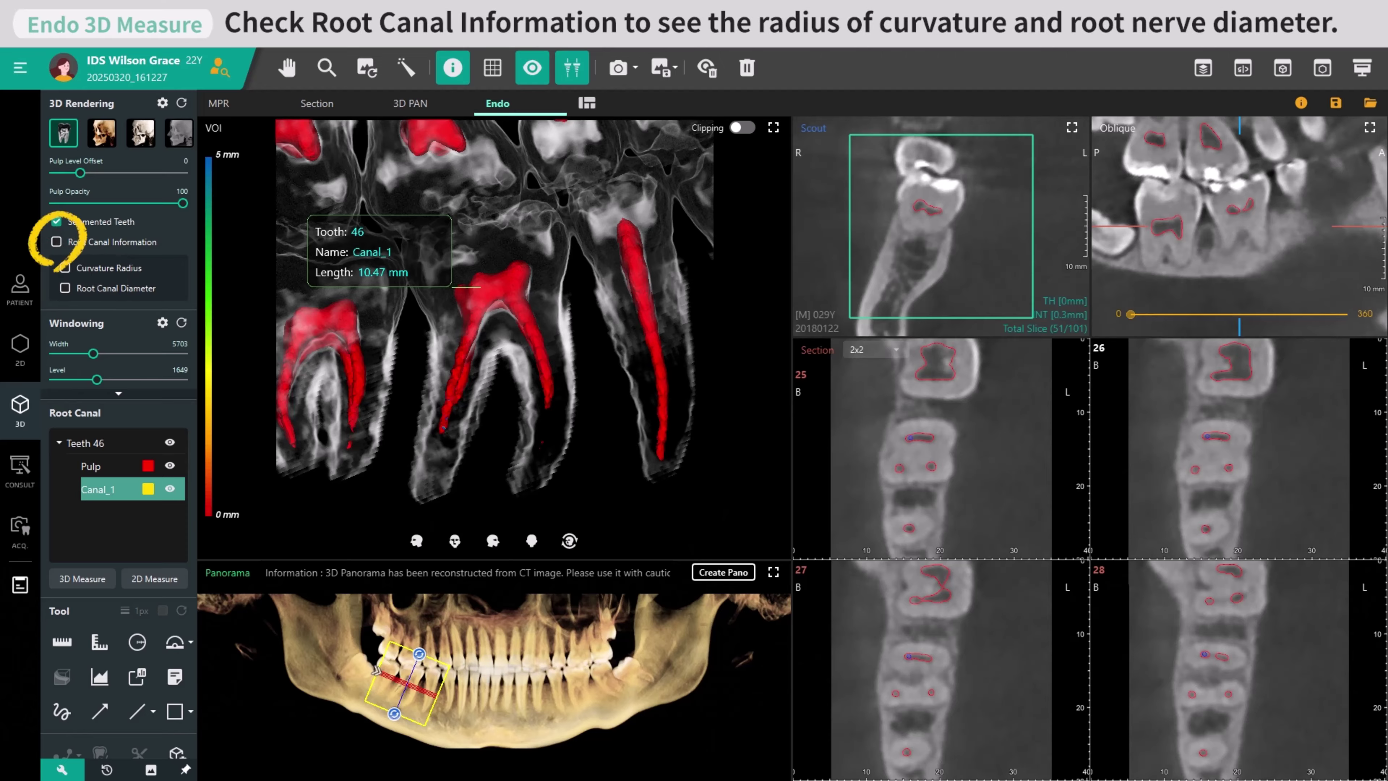
click(56, 242)
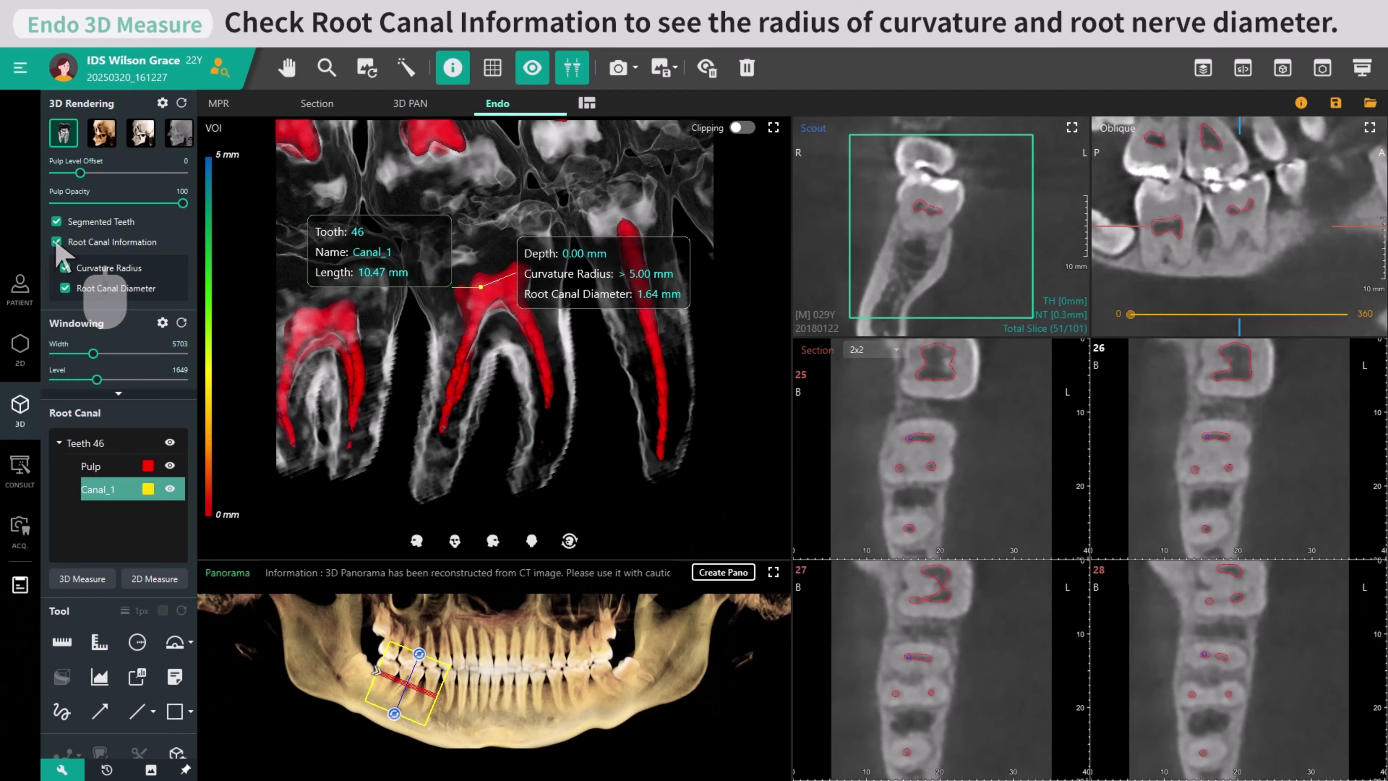
scroll(470, 329, down, 6)
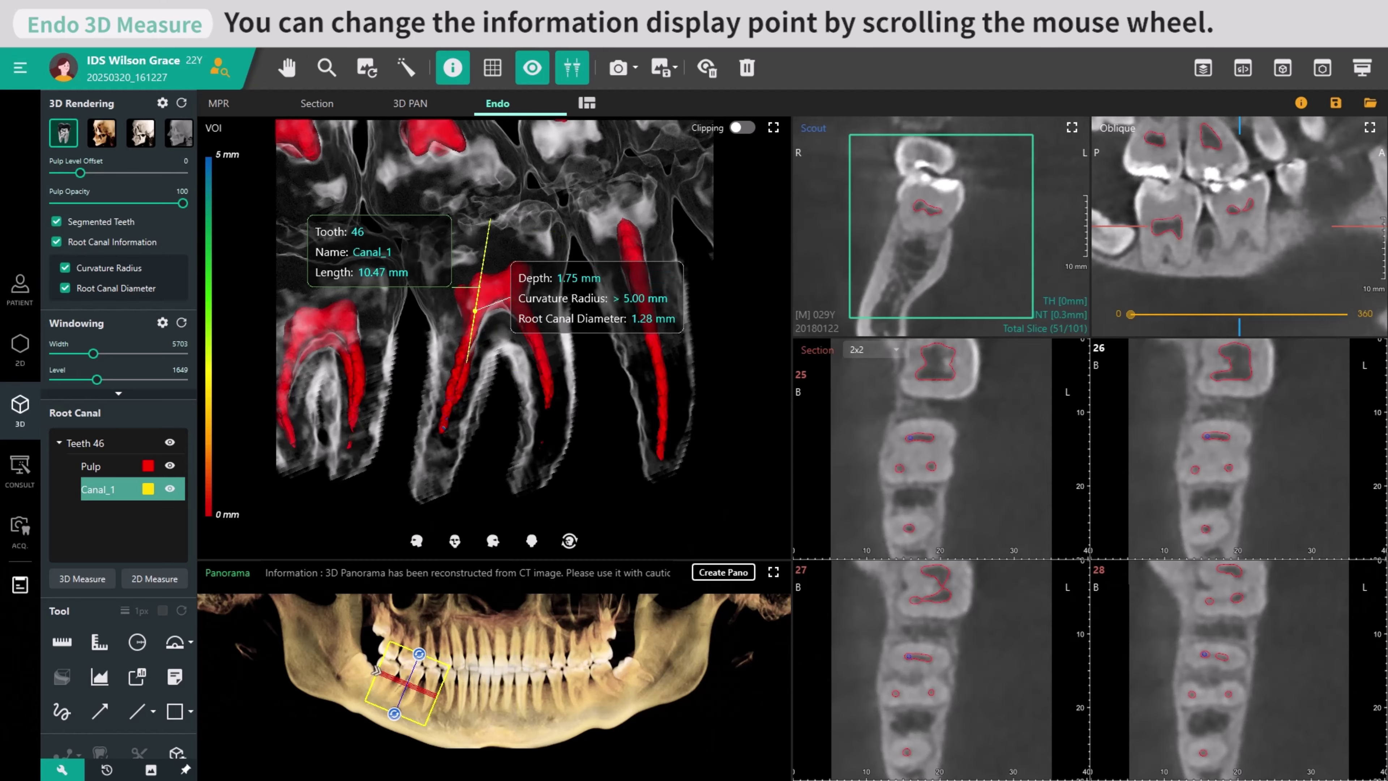
scroll(453, 383, down, 4)
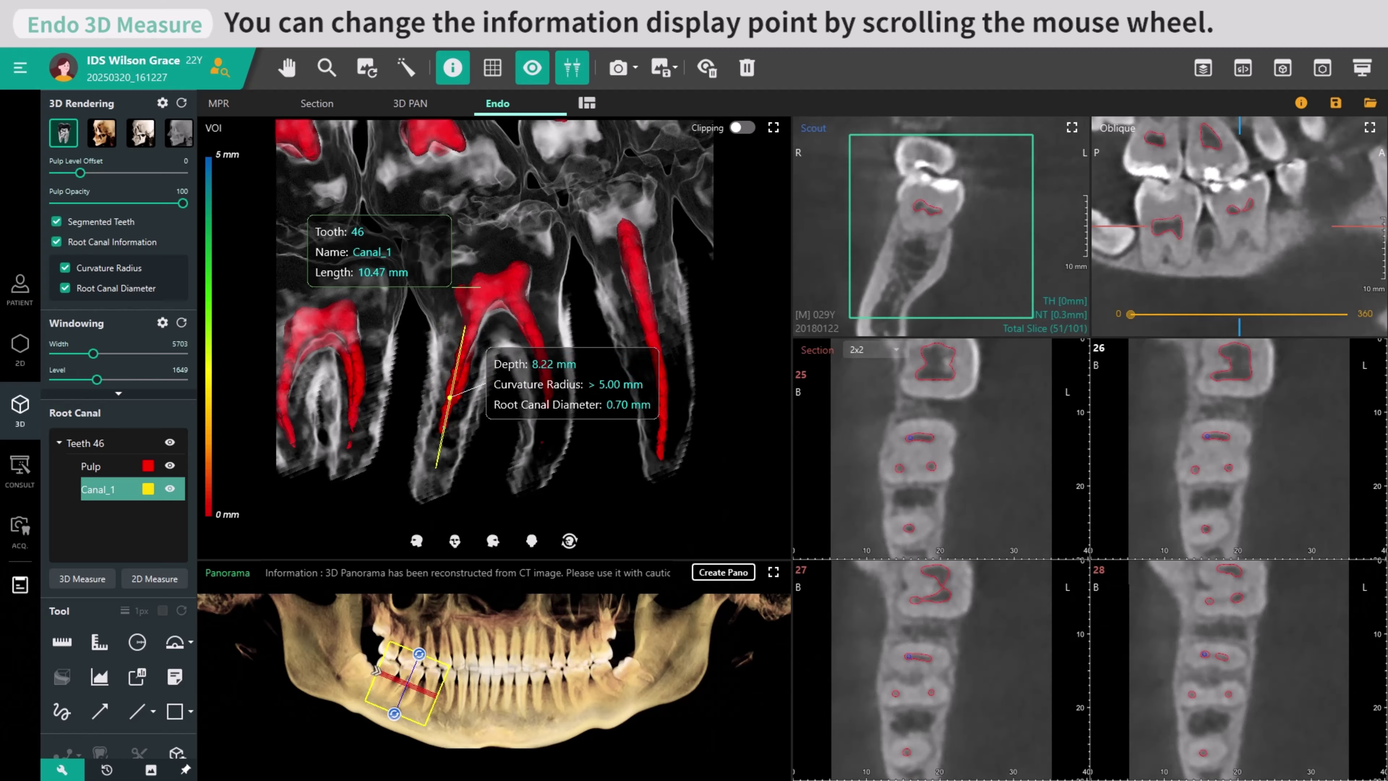
scroll(454, 355, up, 6)
scroll(470, 317, up, 4)
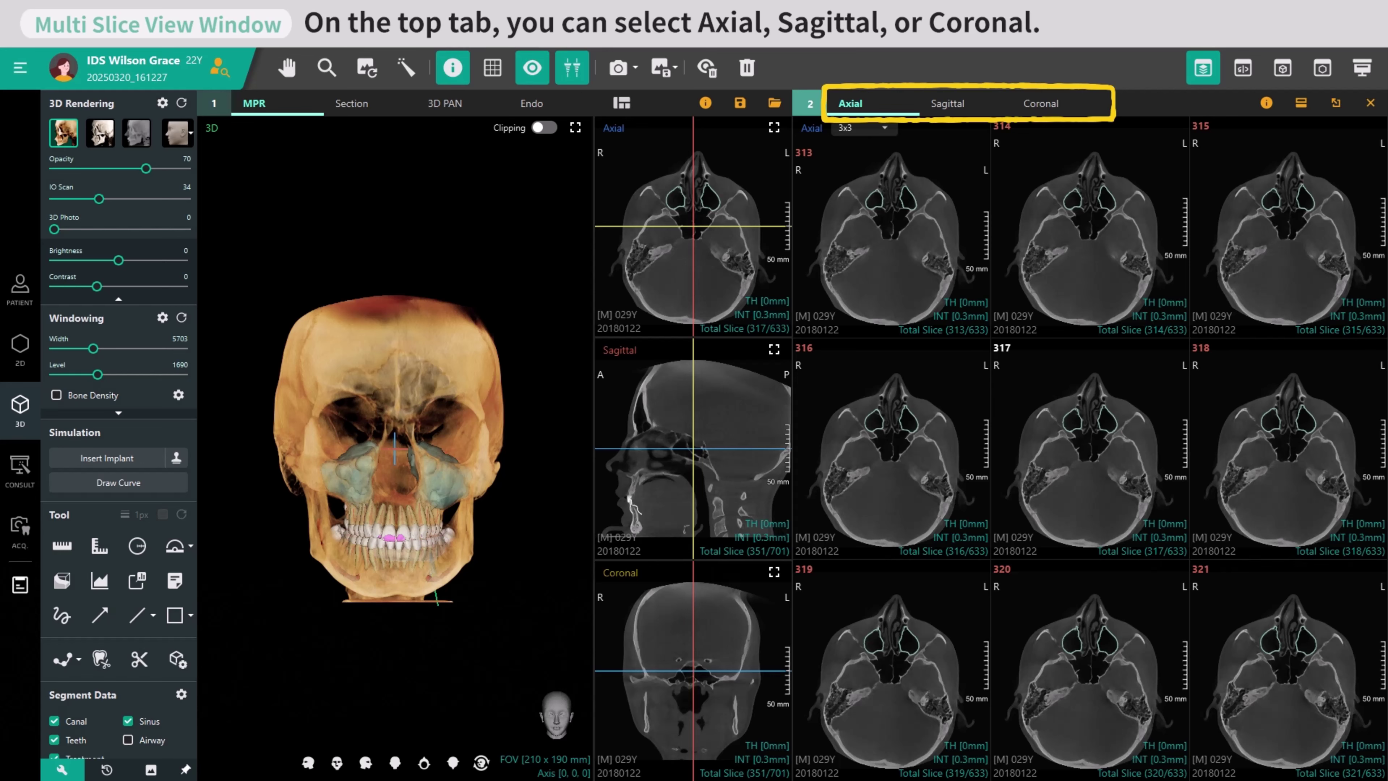
View the multi-slice window in the Sagittal and Coronal planes and return it to Axial
click(955, 105)
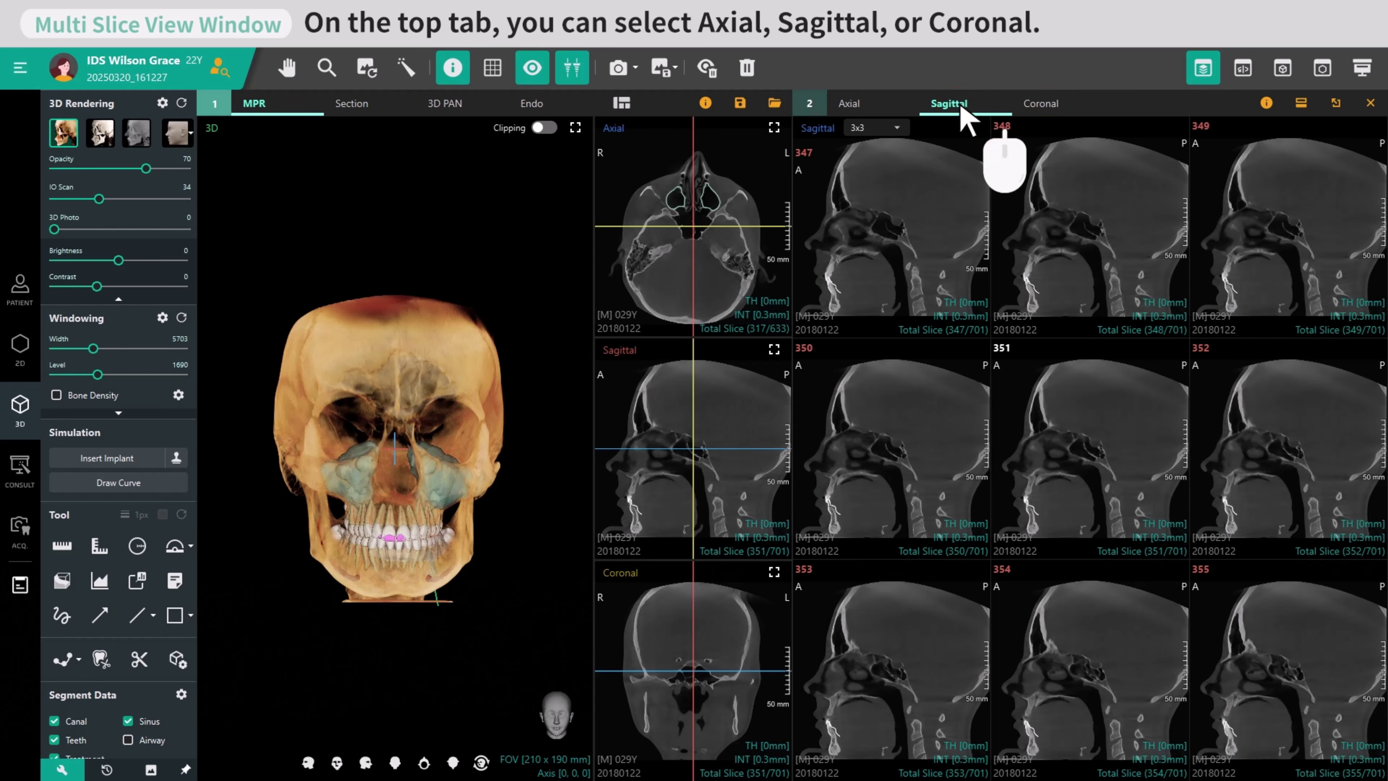
click(1054, 107)
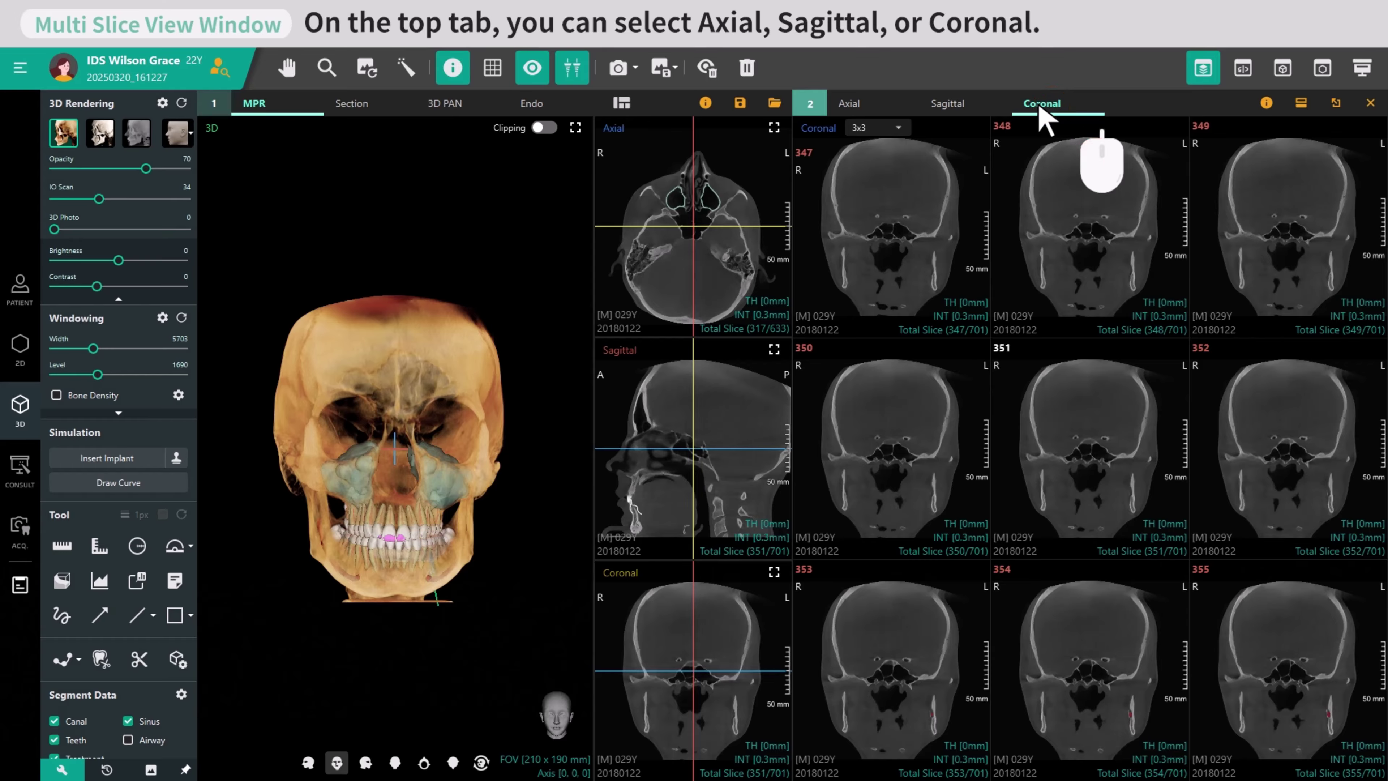
click(873, 114)
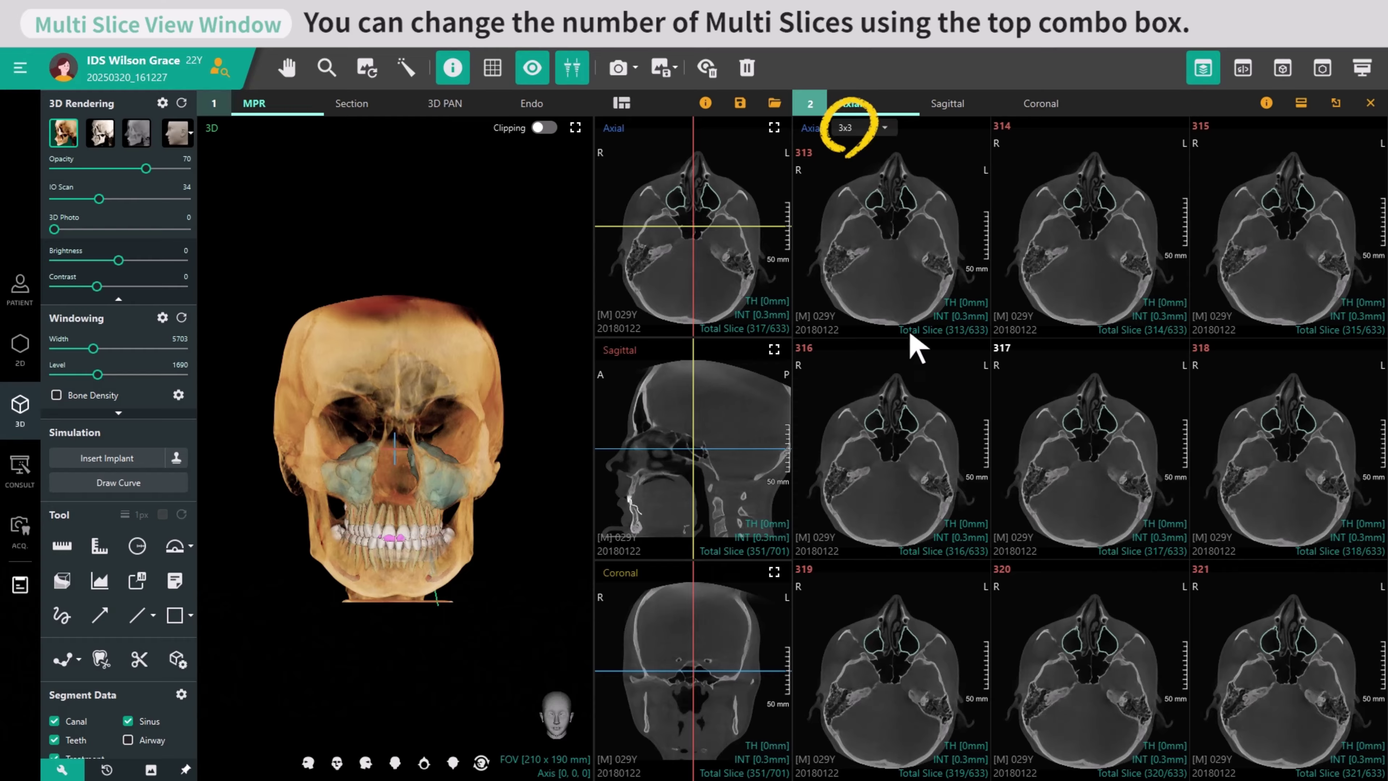
Set the axial multi-slice grid to 4x4
click(859, 129)
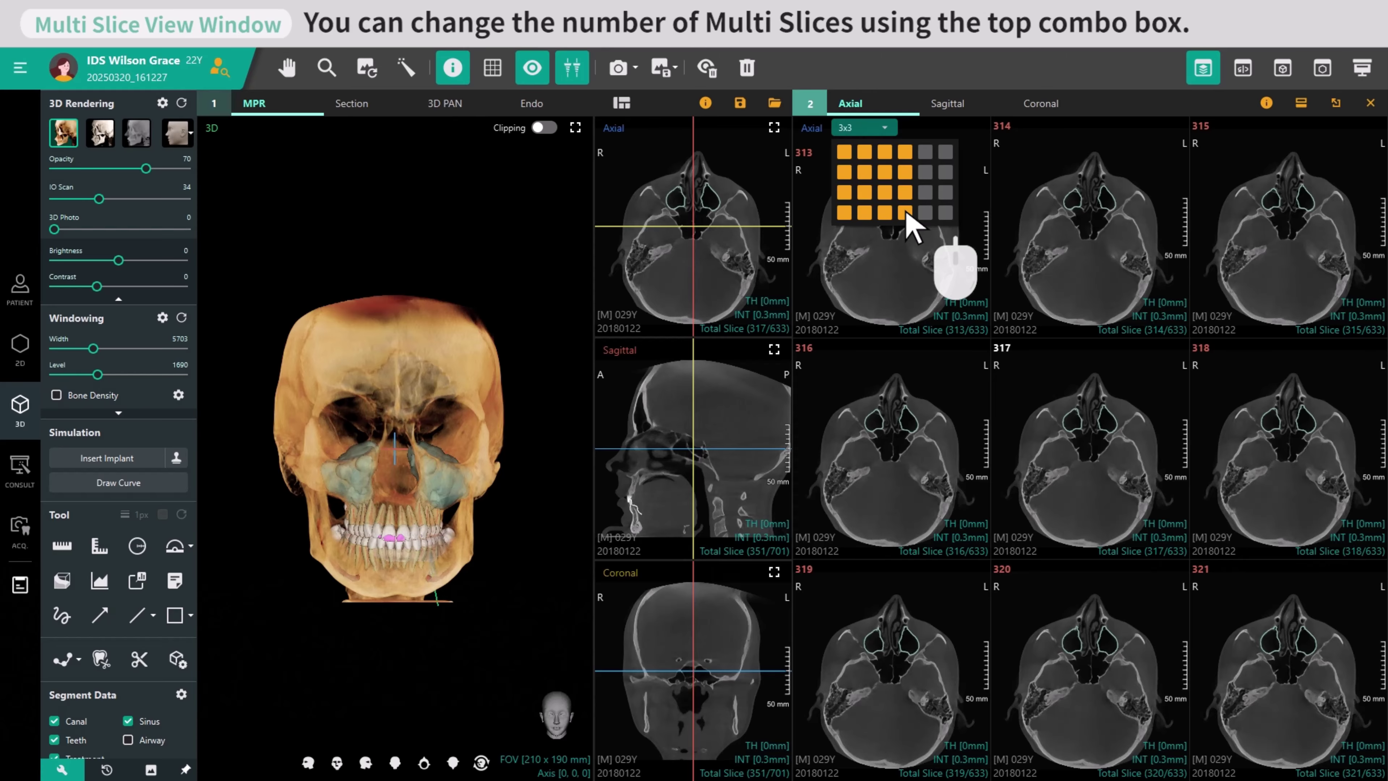
click(906, 213)
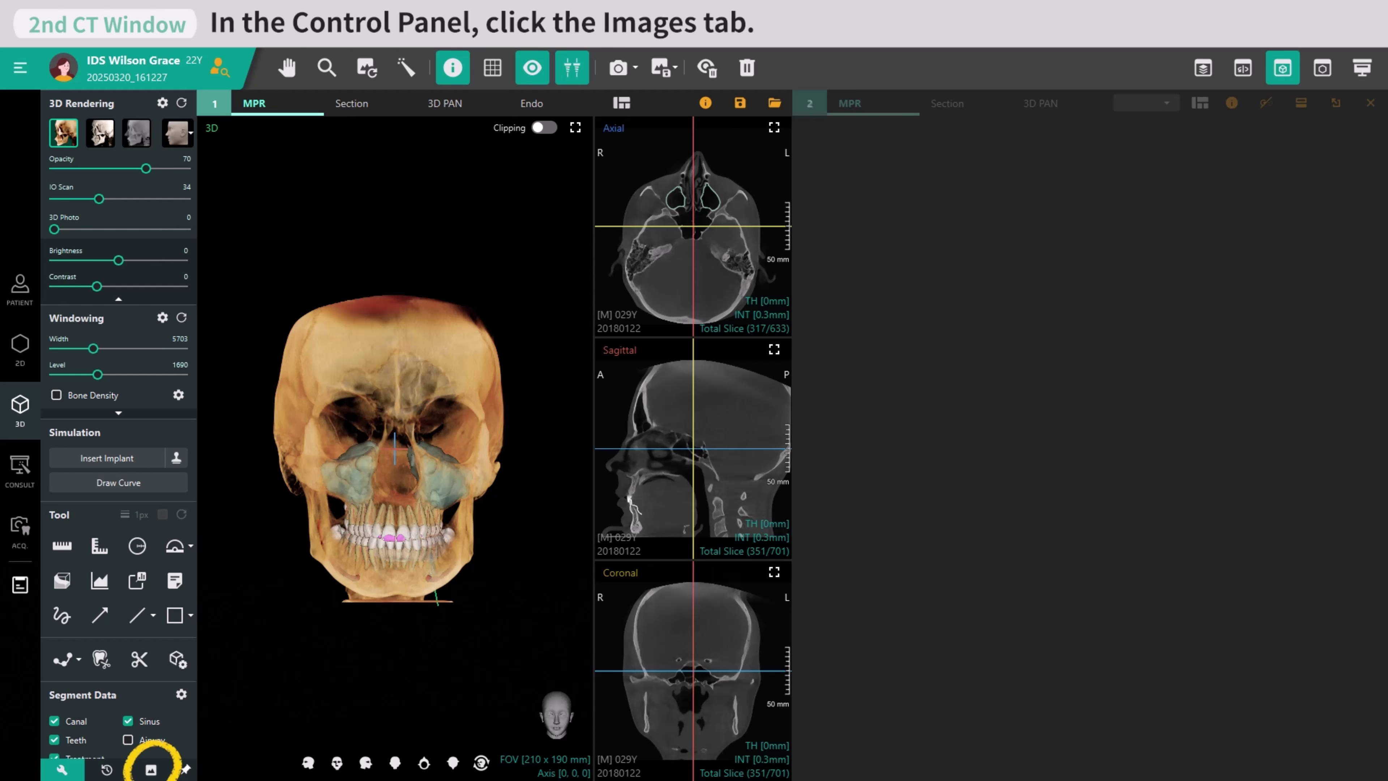
Load the CT dated 2015-11-06 into the second CT window and synchronize it with the first CT
click(150, 769)
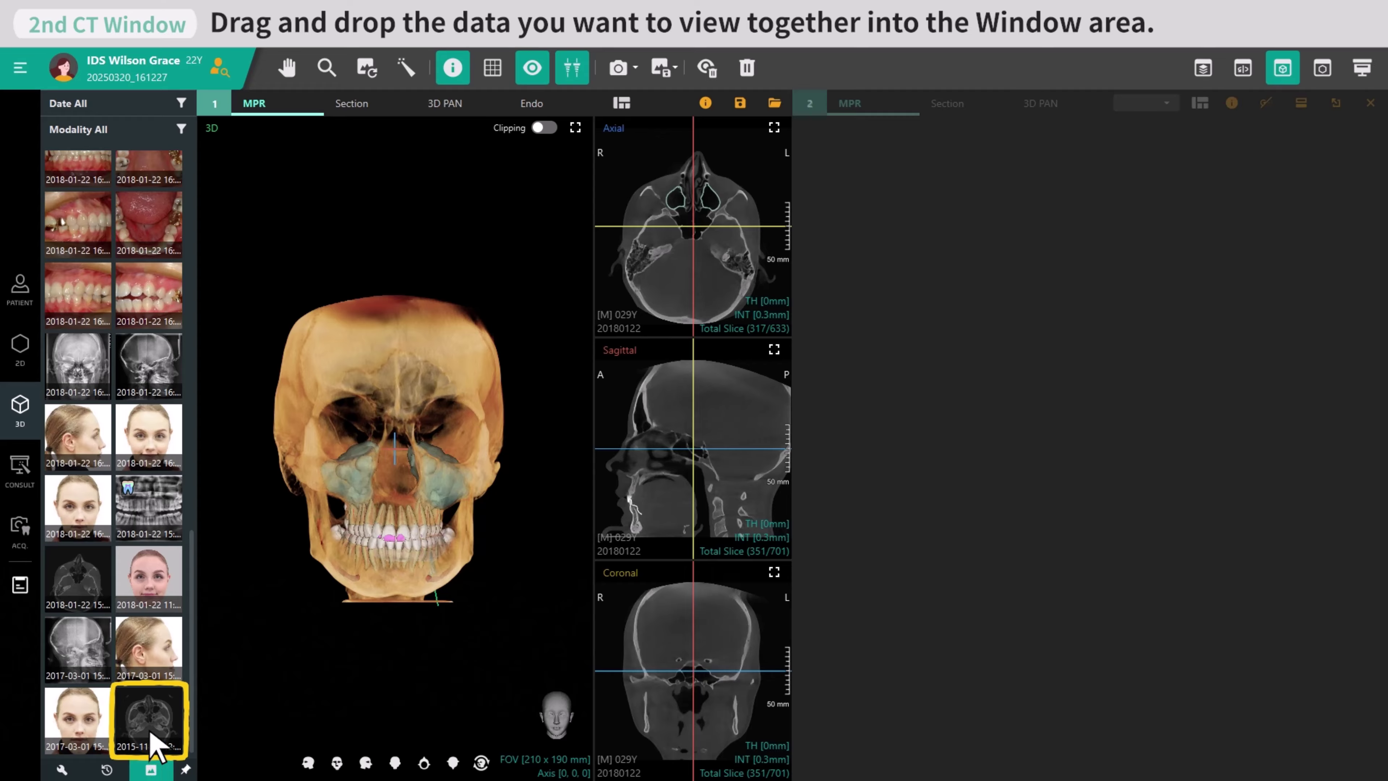
drag(152, 724, 1103, 451)
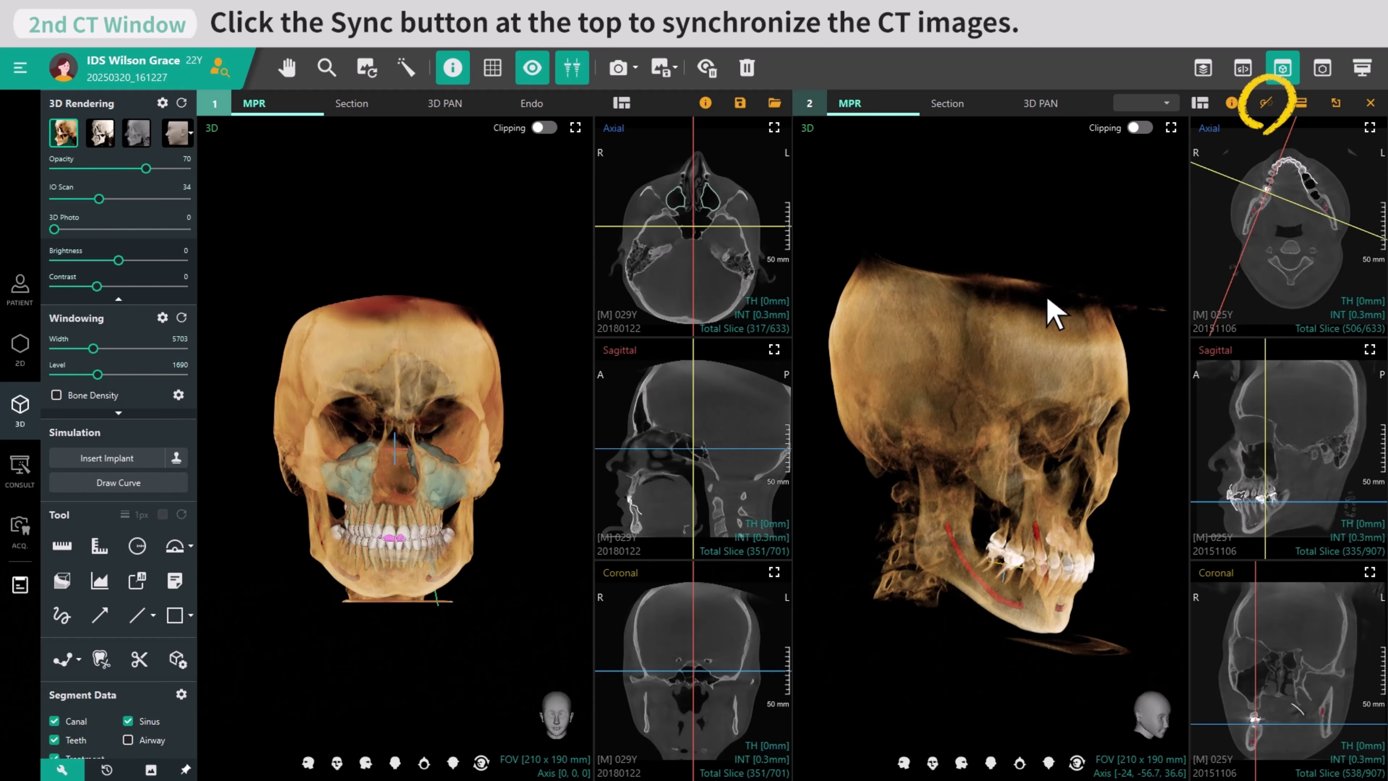
click(1266, 103)
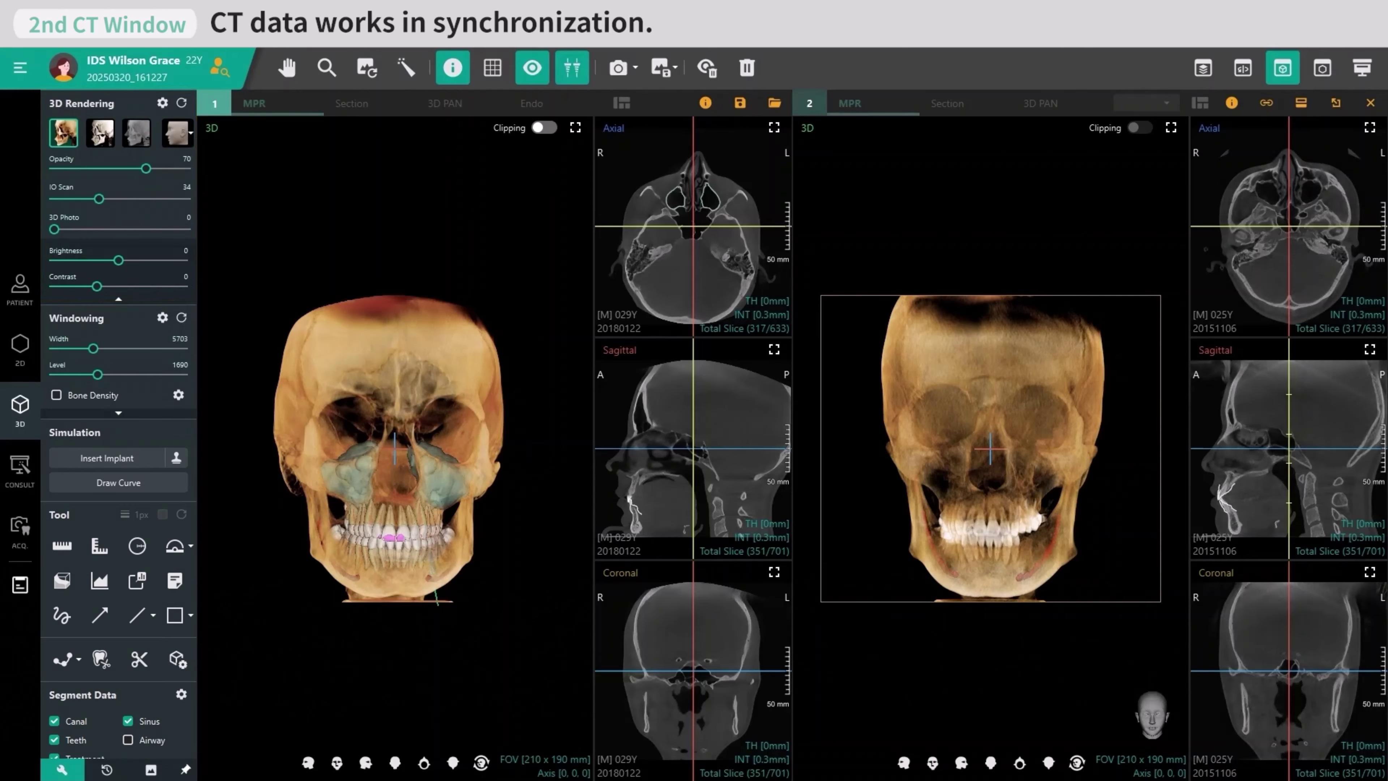
Set the 3D rendering opacity to 72 and return the synchronized skulls to a front view
mouse_move(146, 168)
mouse_down()
mouse_move(65, 169)
mouse_move(149, 168)
mouse_up()
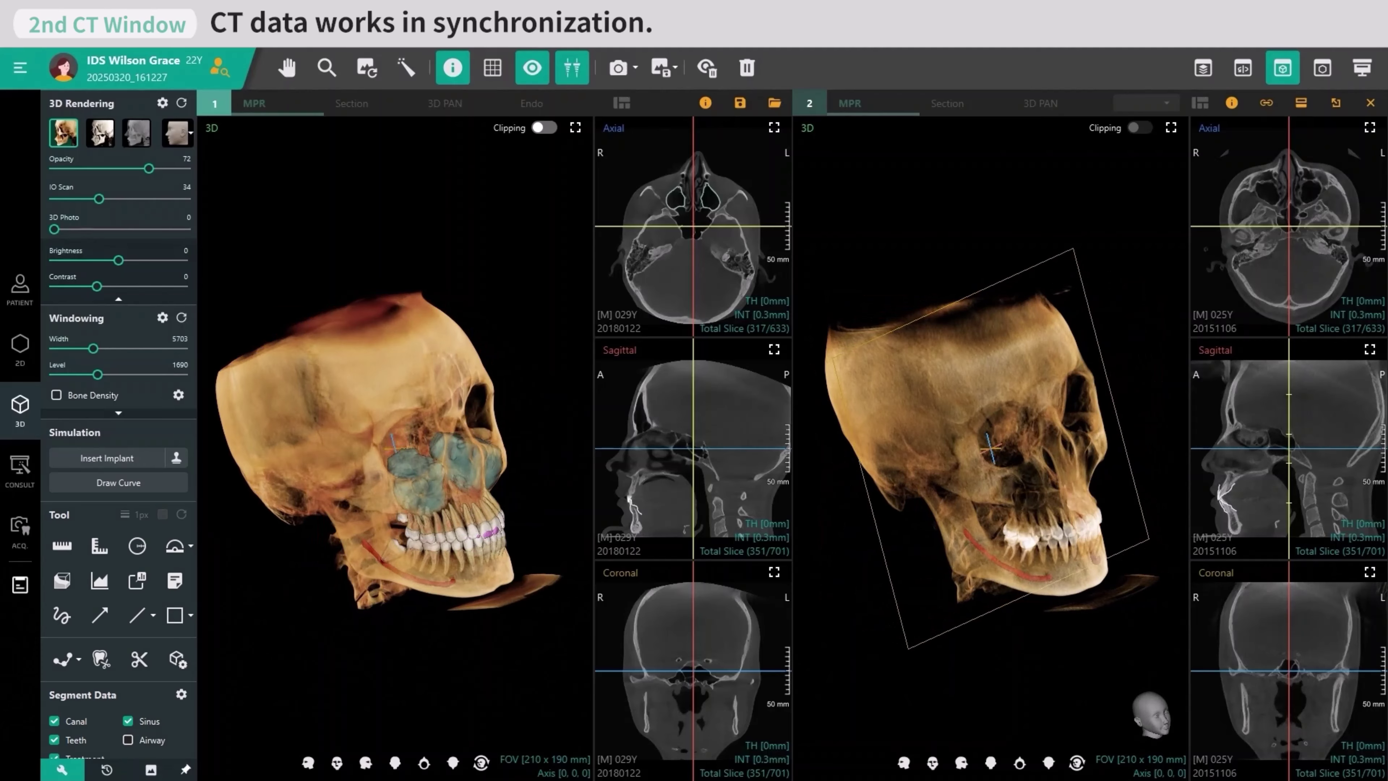
click(337, 763)
scroll(394, 449, down, 3)
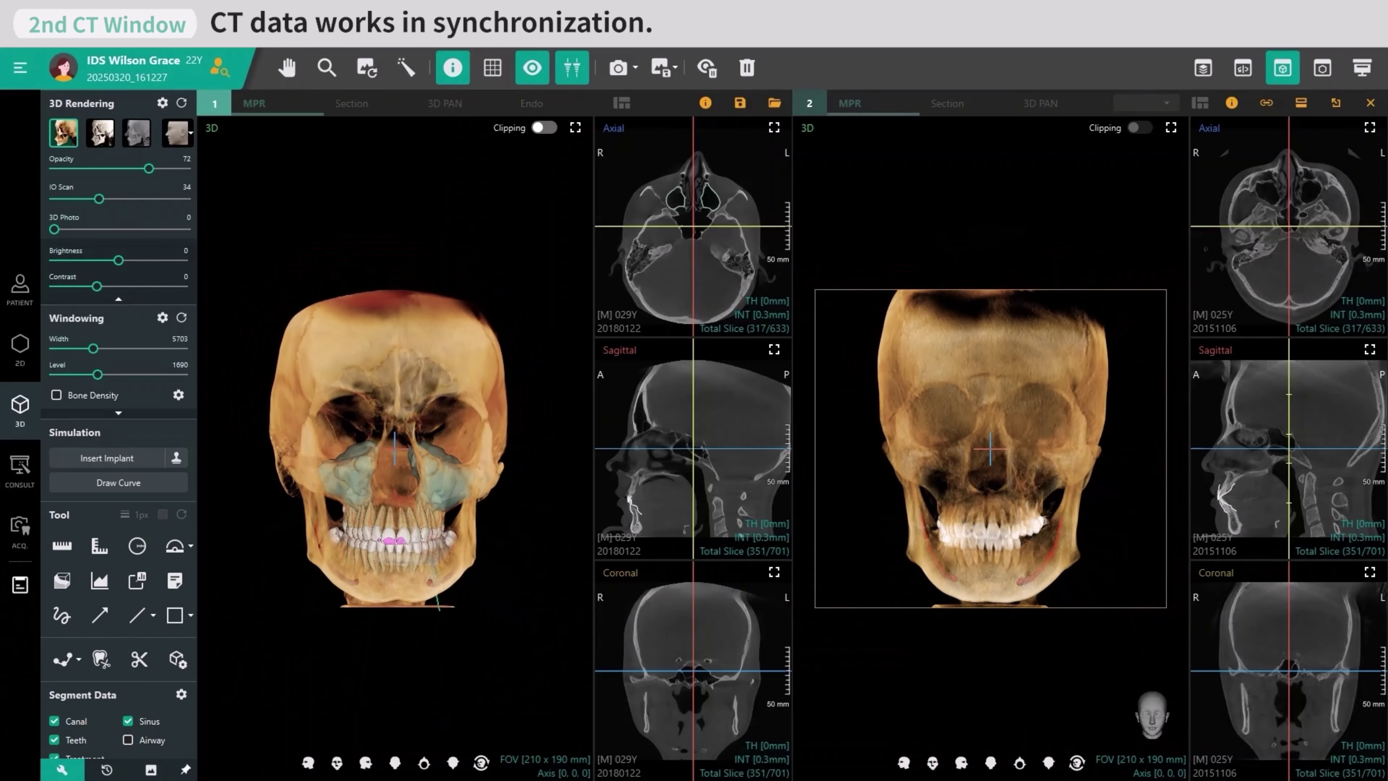